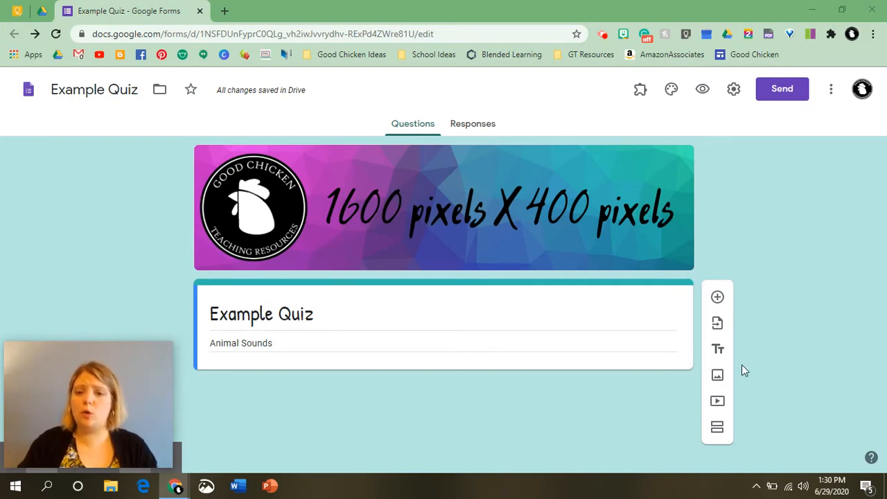
Search YouTube for 'animal sounds' videos to embed in the form.
{"action": "left_click", "coordinate": [717, 404]}
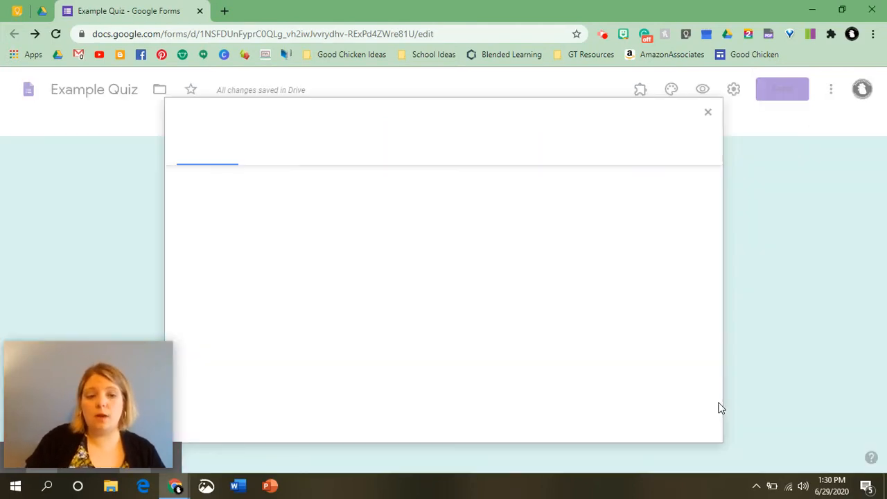
{"action": "left_click", "coordinate": [269, 148]}
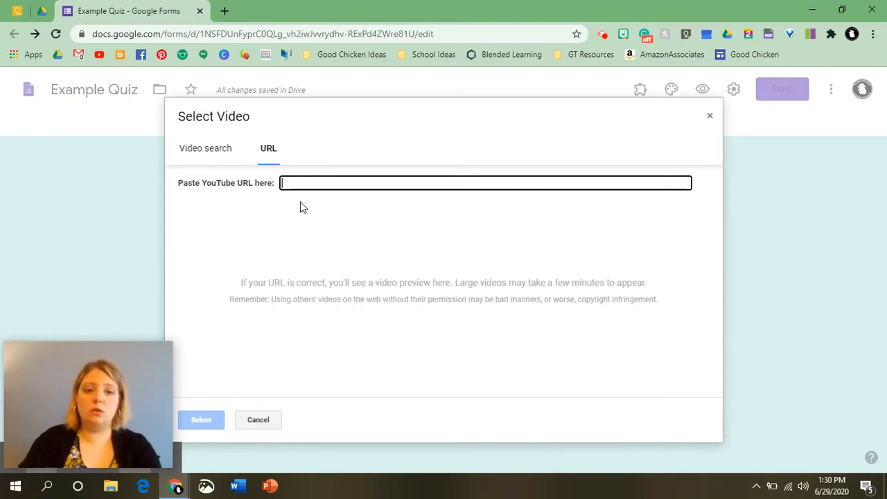
{"action": "left_click", "coordinate": [206, 154]}
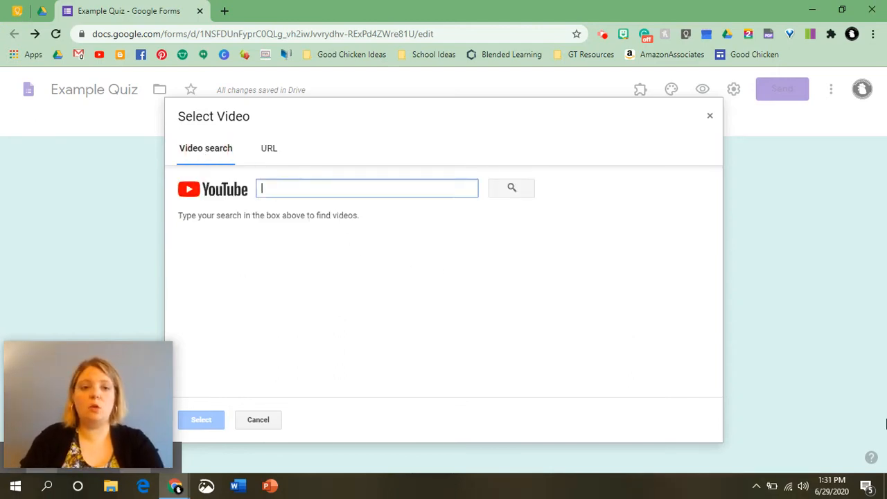
{"action": "type", "text": "animal so"}
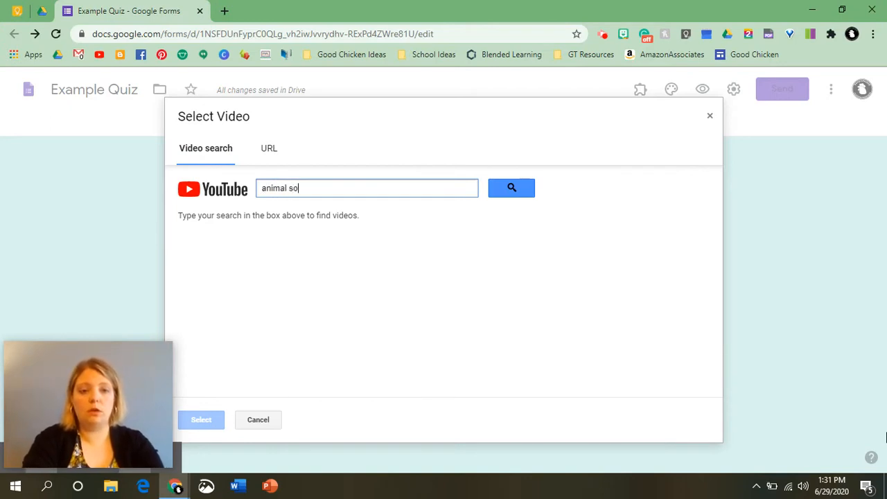
{"action": "type", "text": "unds"}
{"action": "key", "text": "Return"}
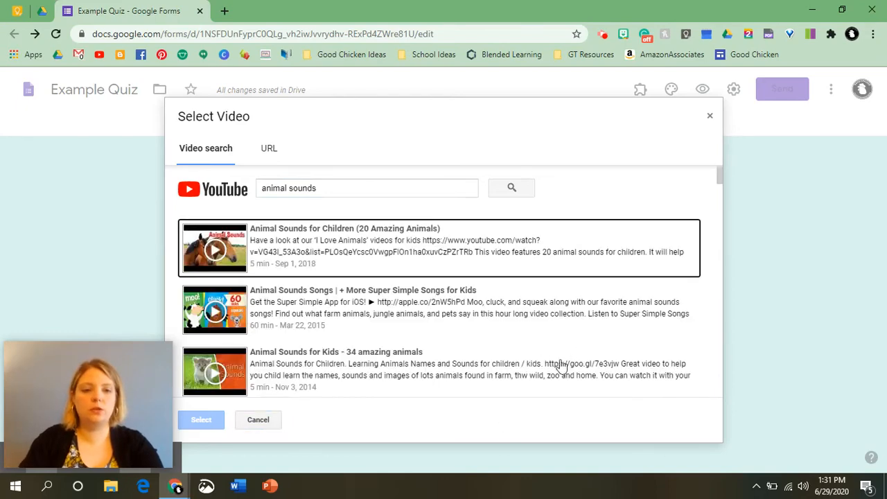
{"action": "scroll", "coordinate": [434, 344], "scroll_direction": "down", "scroll_amount": 1}
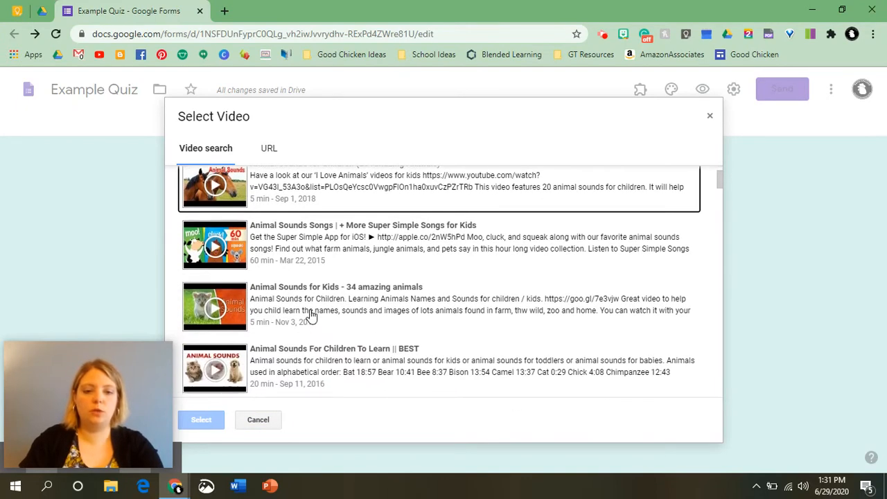
Insert the Animal Sounds for Kids video titled 'Animal Sound Video' and add a question below it.
{"action": "left_click", "coordinate": [372, 301]}
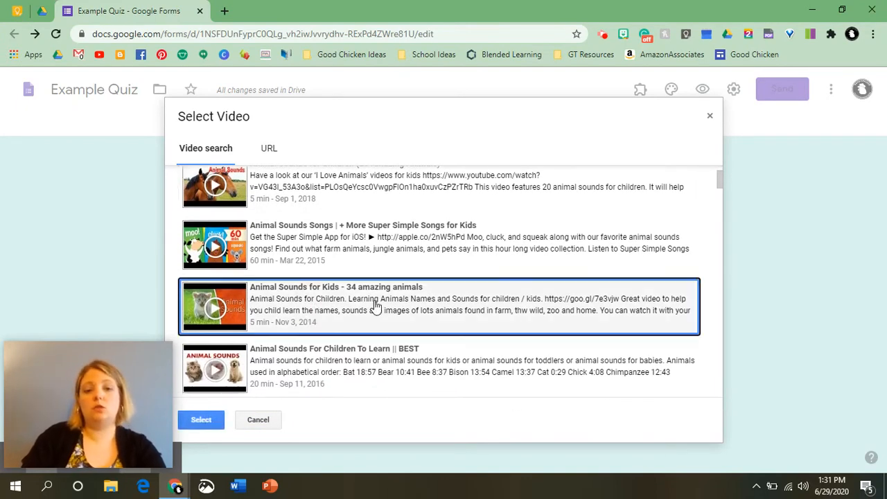
{"action": "double_click", "coordinate": [377, 305]}
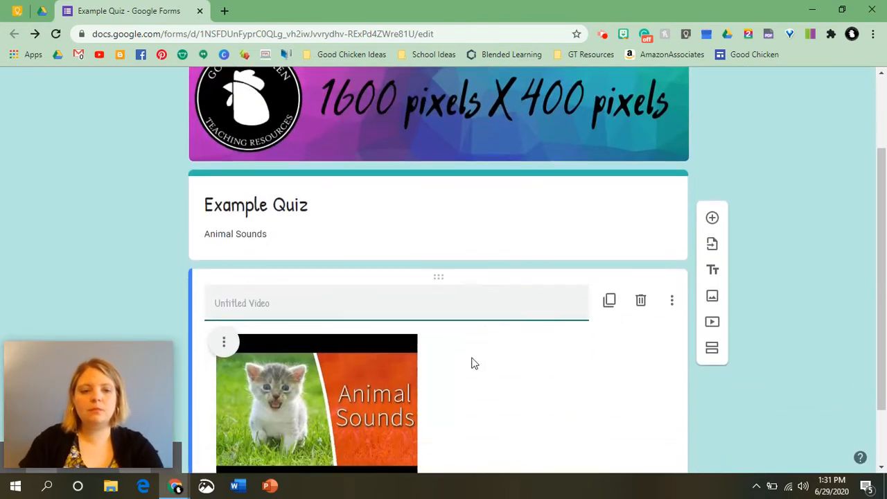
{"action": "type", "text": "Ani"}
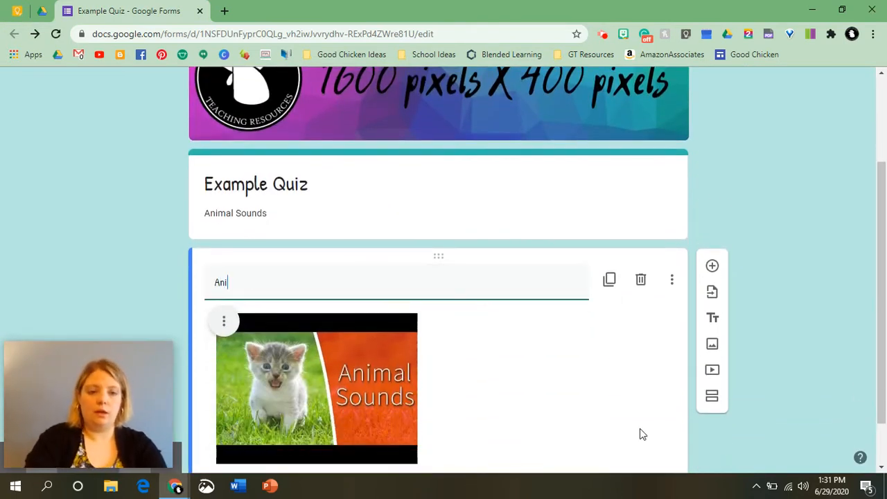
{"action": "type", "text": "mal Sound V"}
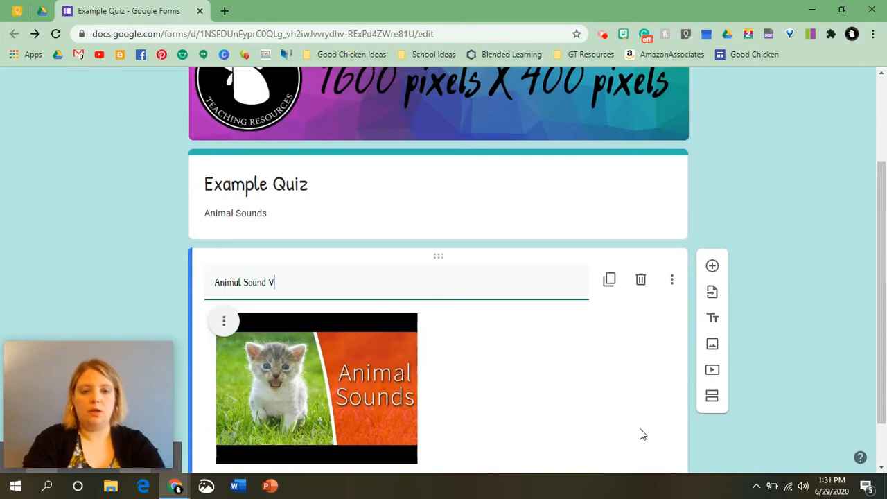
{"action": "type", "text": "ideo"}
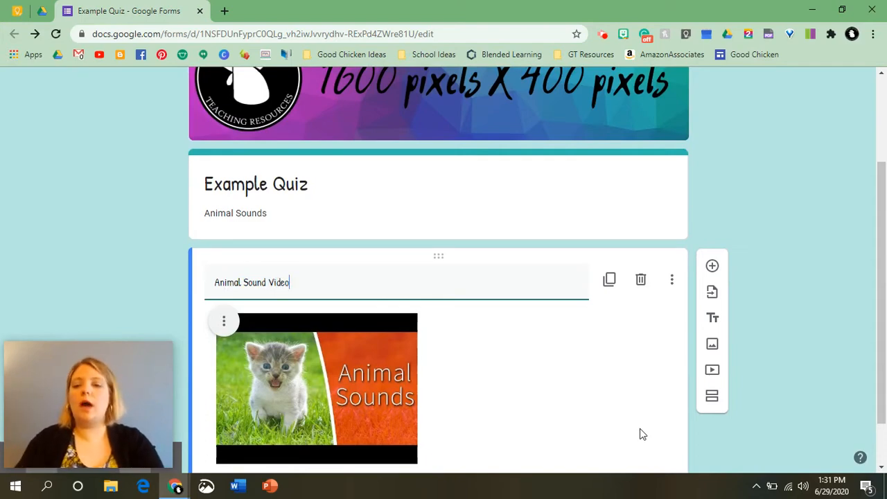
{"action": "left_click", "coordinate": [802, 324]}
{"action": "scroll", "coordinate": [420, 406], "scroll_direction": "down", "scroll_amount": 1}
{"action": "scroll", "coordinate": [420, 411], "scroll_direction": "down", "scroll_amount": 1}
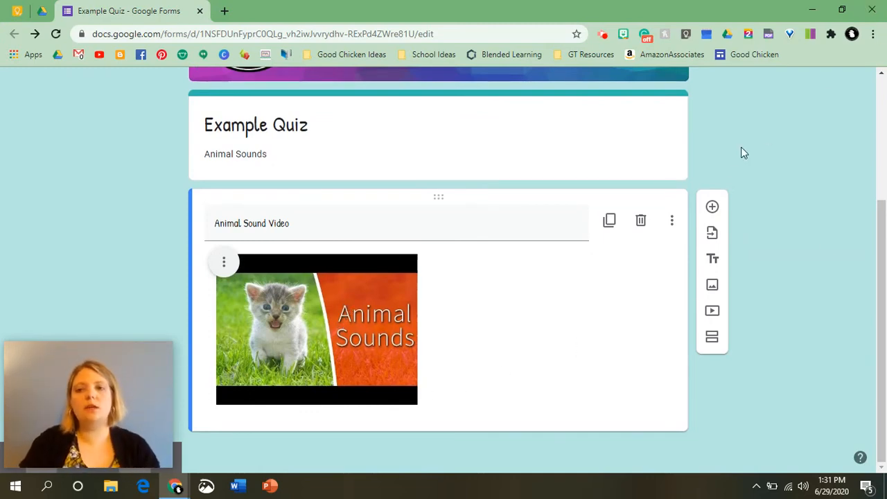
{"action": "left_click", "coordinate": [713, 209]}
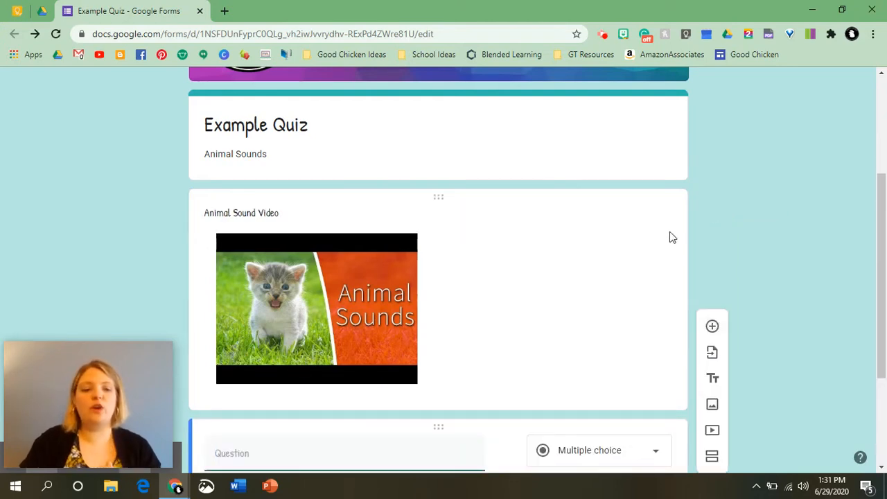
Enter the question 'What sound does the cat make?' with Bark as its first option.
{"action": "scroll", "coordinate": [669, 238], "scroll_direction": "down", "scroll_amount": 1}
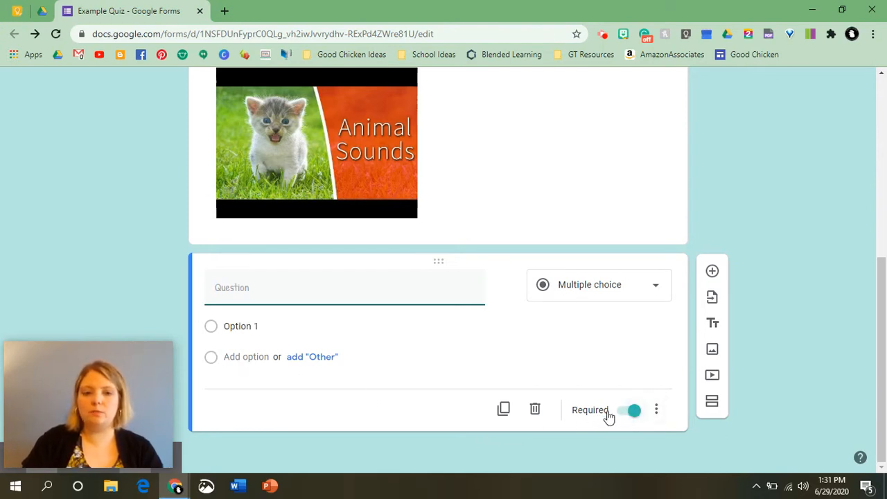
{"action": "left_click", "coordinate": [238, 284]}
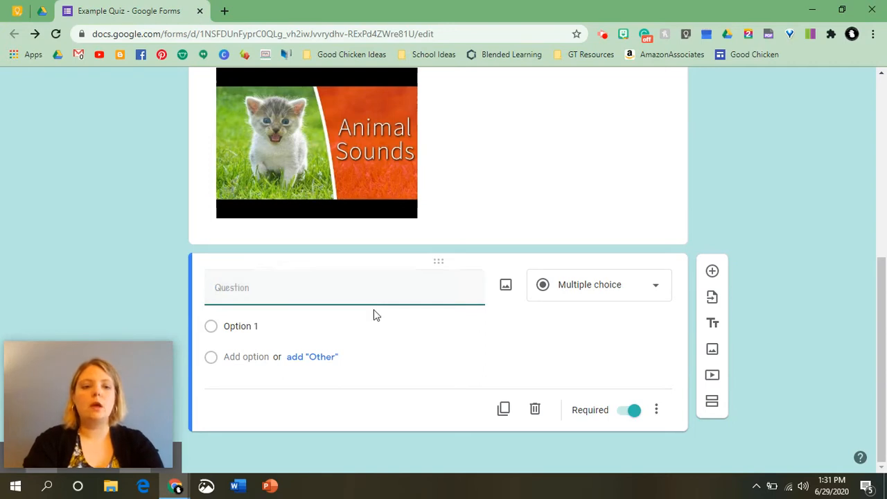
{"action": "type", "text": "What sound "}
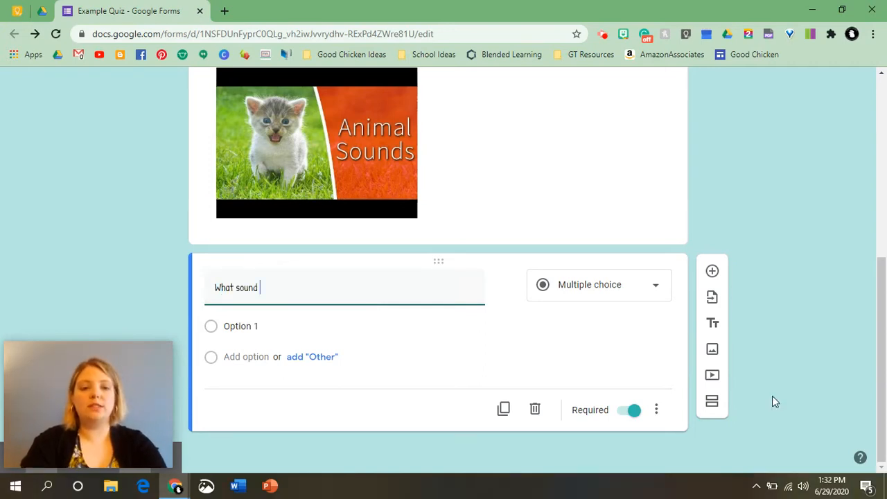
{"action": "type", "text": "does the cat ma"}
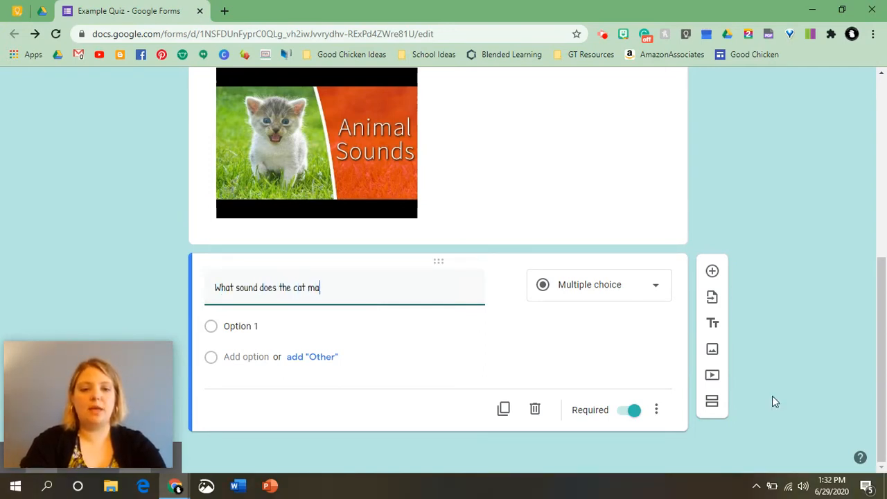
{"action": "type", "text": "ke?"}
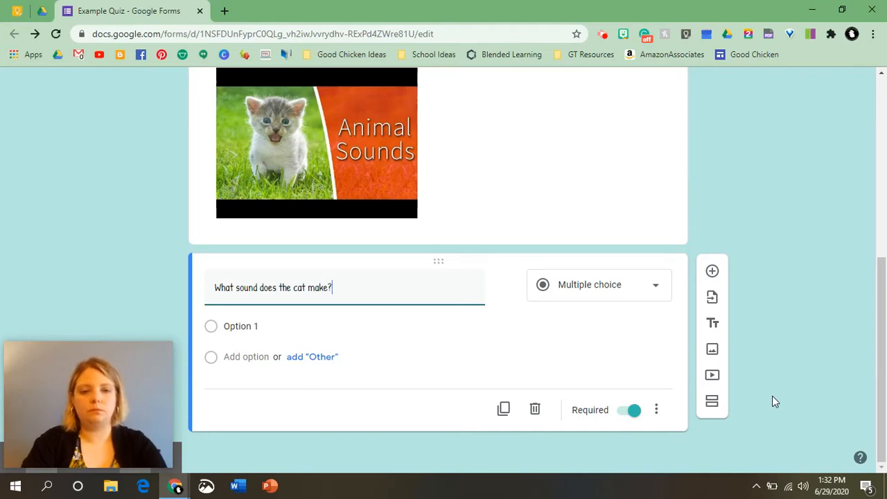
{"action": "left_click", "coordinate": [253, 325]}
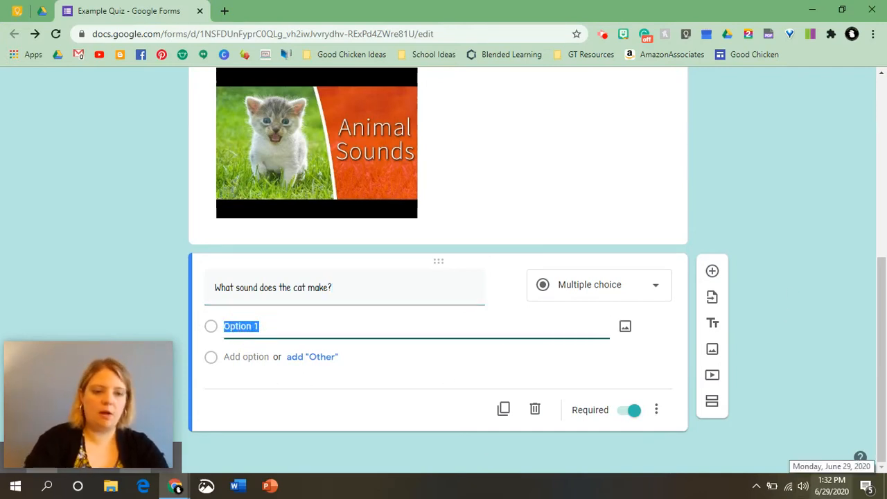
{"action": "type", "text": "W"}
{"action": "key", "text": "BackSpace"}
{"action": "type", "text": "Bark"}
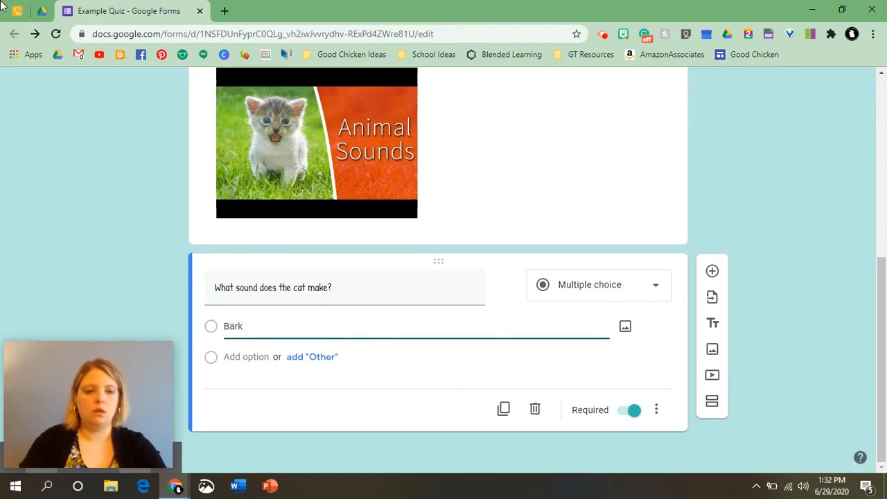
Add the remaining answer options Moo, Meow and Oink.
{"action": "left_click", "coordinate": [244, 356]}
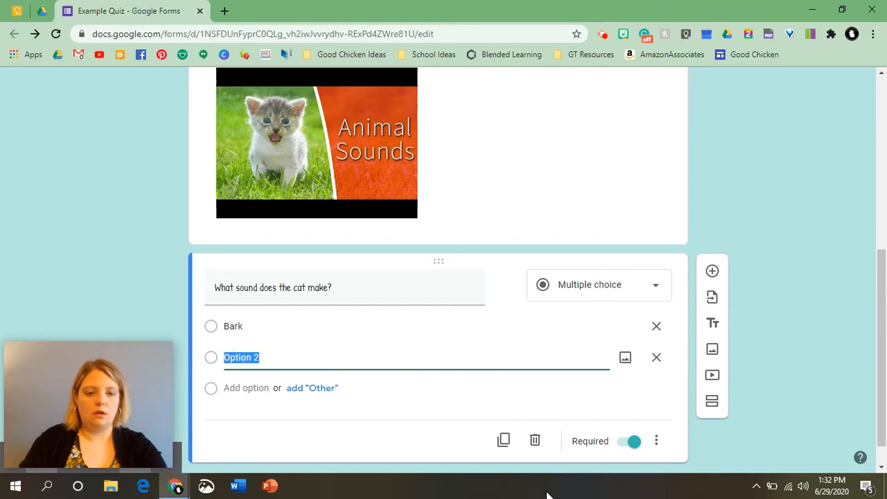
{"action": "type", "text": "Moo"}
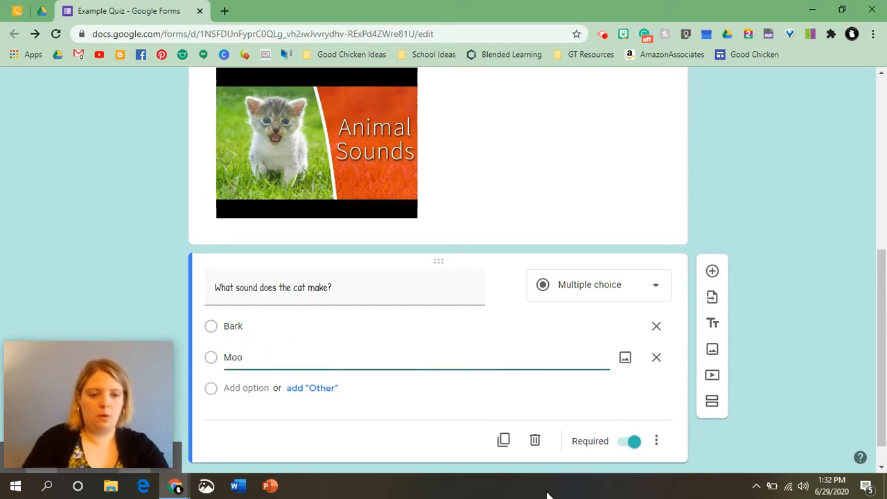
{"action": "left_click", "coordinate": [246, 387]}
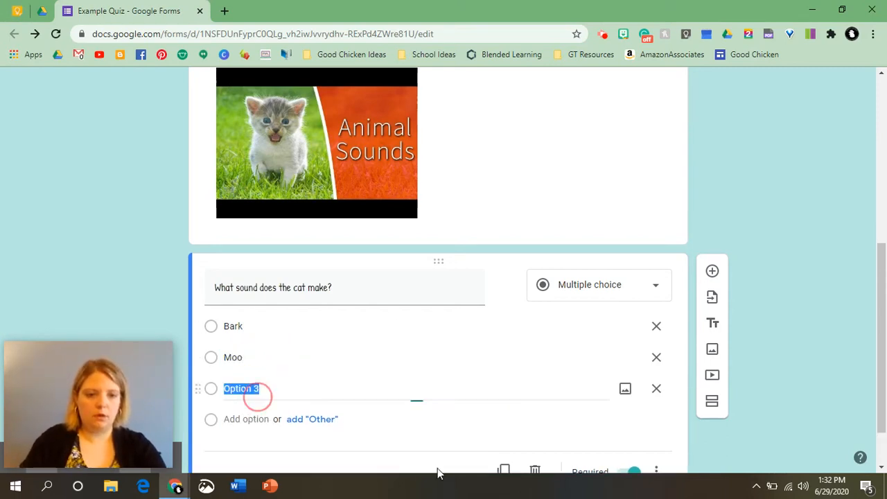
{"action": "type", "text": "Mewo"}
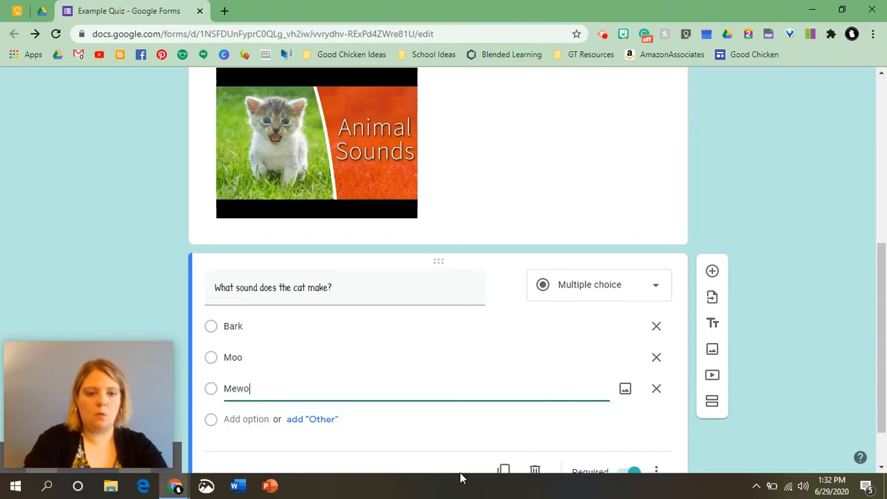
{"action": "key", "text": "BackSpace"}
{"action": "key", "text": "BackSpace"}
{"action": "type", "text": "ow"}
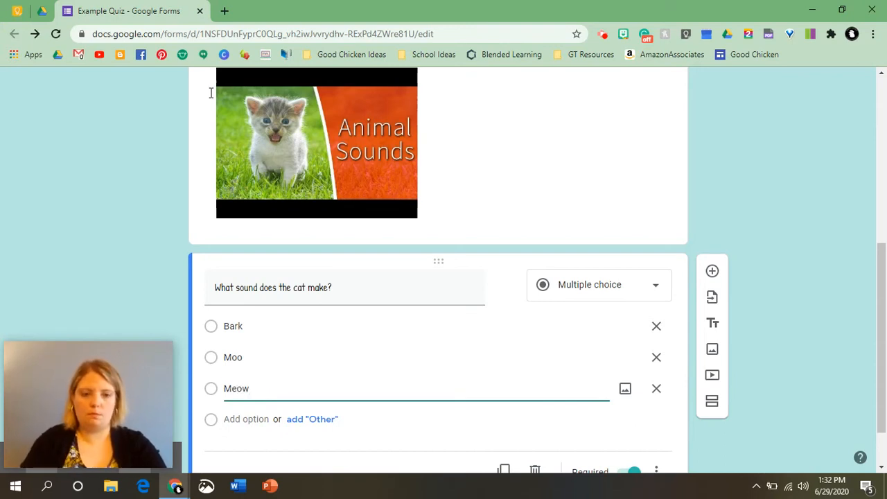
{"action": "left_click", "coordinate": [253, 418]}
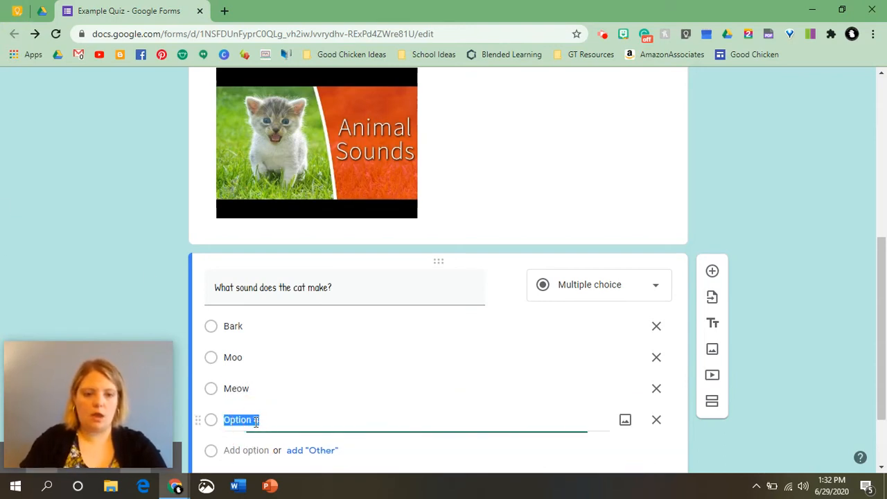
{"action": "type", "text": "Oink"}
{"action": "left_click", "coordinate": [833, 176]}
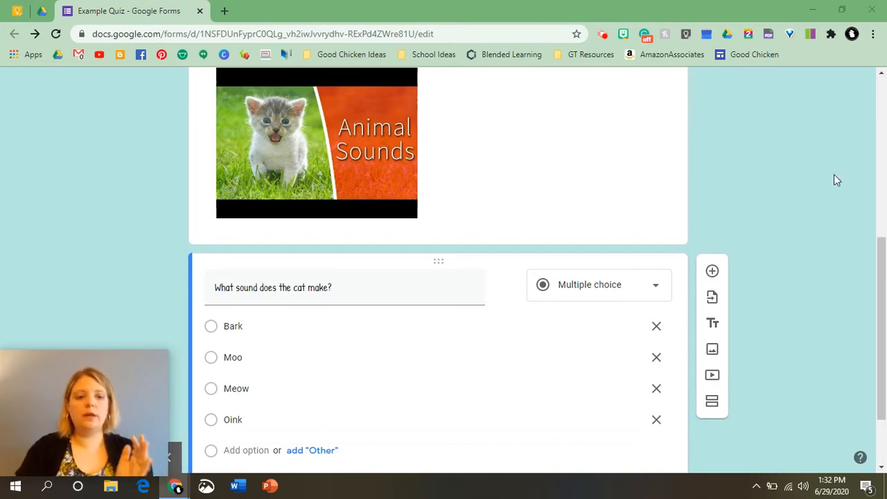
{"action": "scroll", "coordinate": [833, 176], "scroll_direction": "down", "scroll_amount": 2}
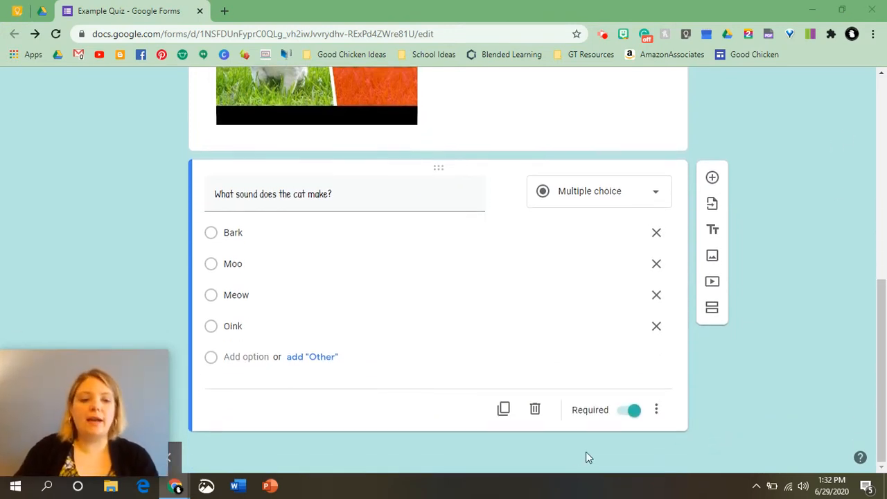
Duplicate the cat question and reword a copy to ask what sound the dog makes.
{"action": "left_click", "coordinate": [503, 410]}
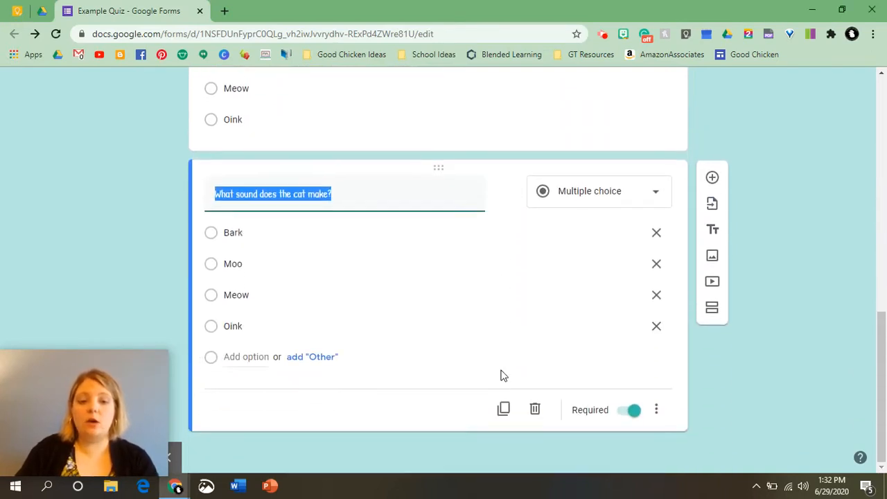
{"action": "left_click", "coordinate": [503, 409]}
{"action": "scroll", "coordinate": [308, 347], "scroll_direction": "up", "scroll_amount": 3}
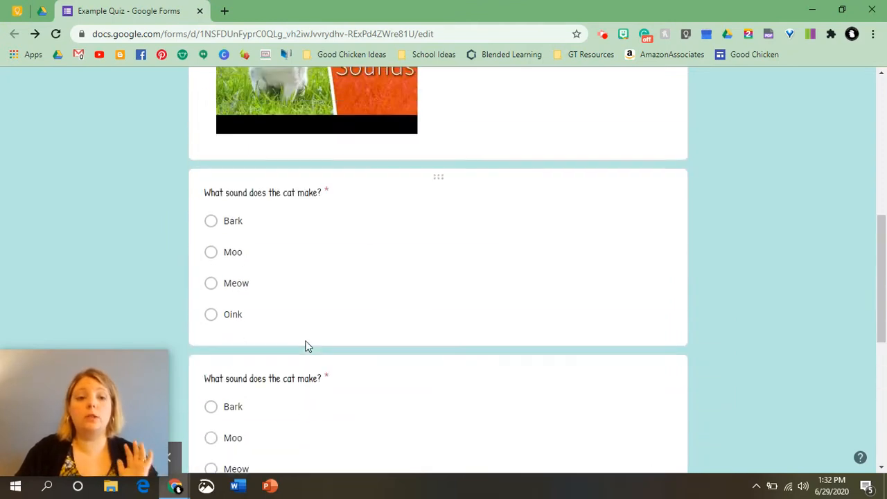
{"action": "scroll", "coordinate": [308, 346], "scroll_direction": "down", "scroll_amount": 1}
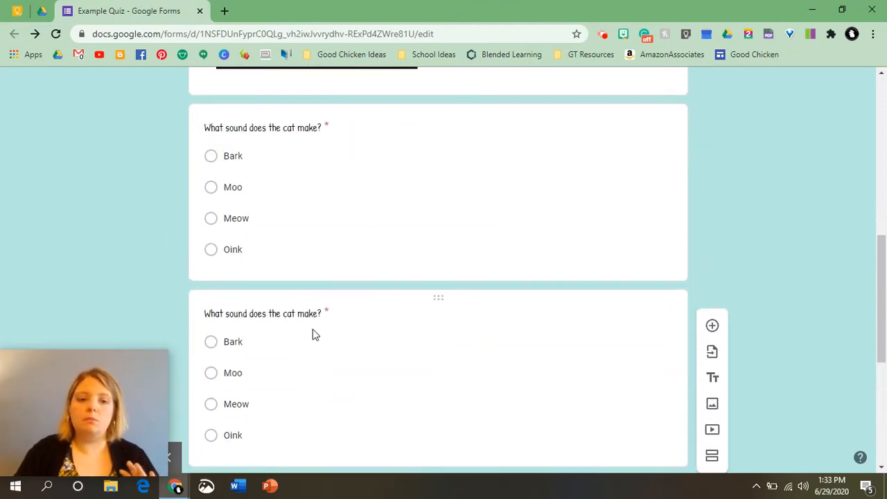
{"action": "left_click", "coordinate": [318, 313]}
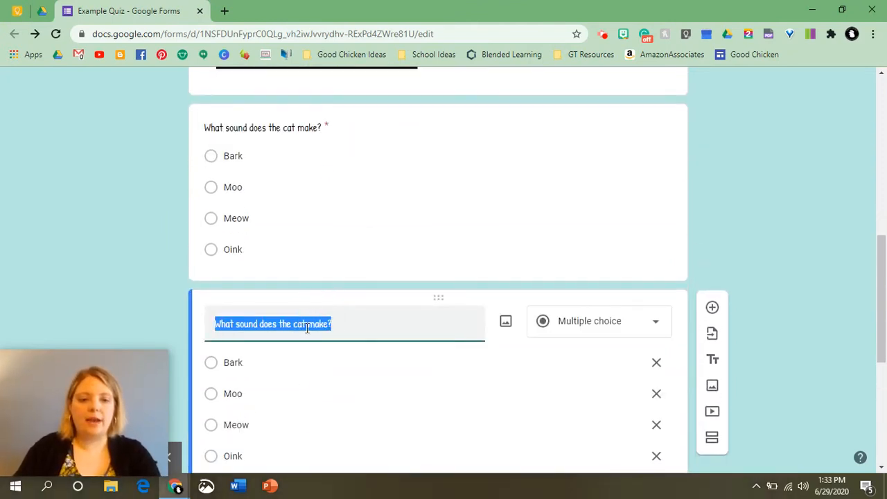
{"action": "left_click", "coordinate": [307, 327]}
{"action": "double_click", "coordinate": [300, 324]}
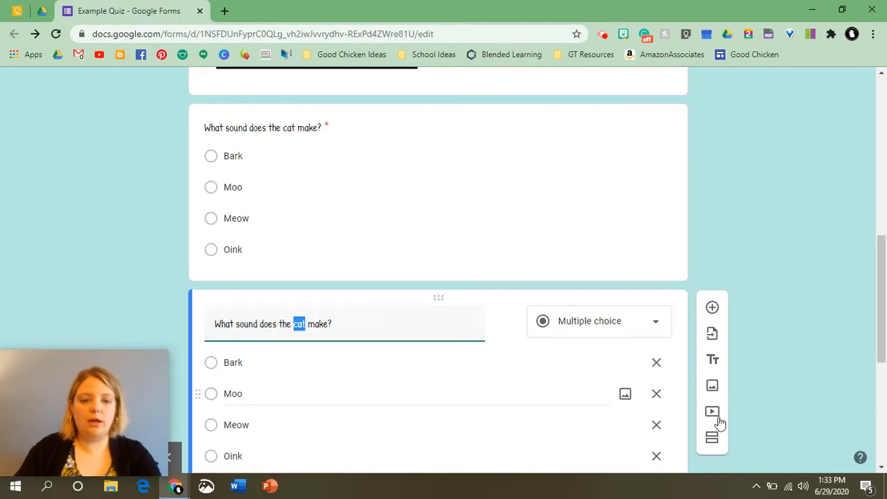
{"action": "type", "text": "dog"}
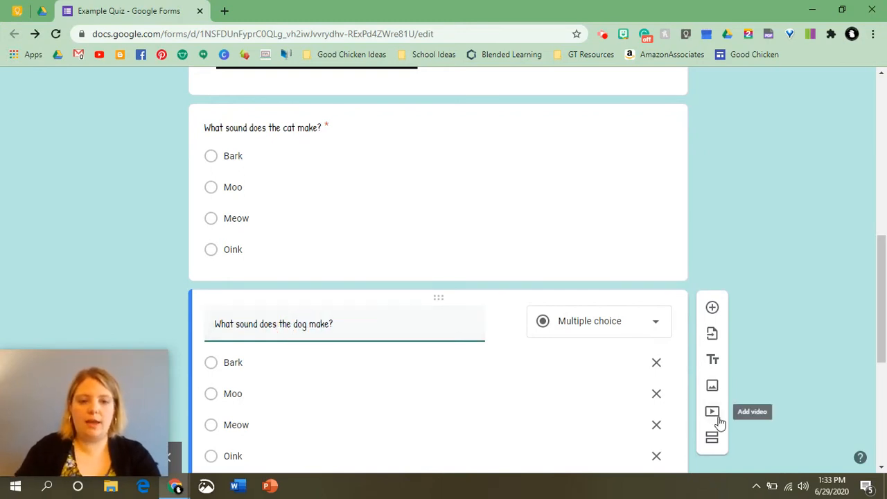
Reword the other copy to 'What sound does the pig make?'.
{"action": "scroll", "coordinate": [408, 374], "scroll_direction": "down", "scroll_amount": 4}
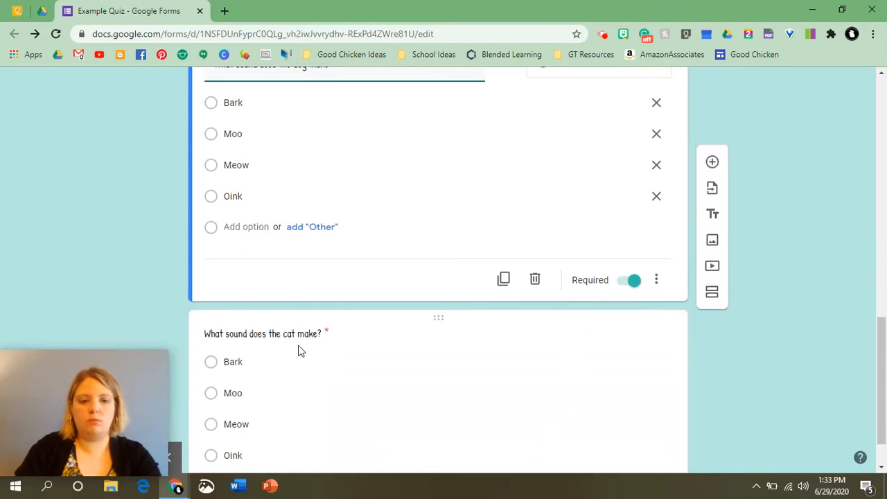
{"action": "left_click", "coordinate": [296, 333]}
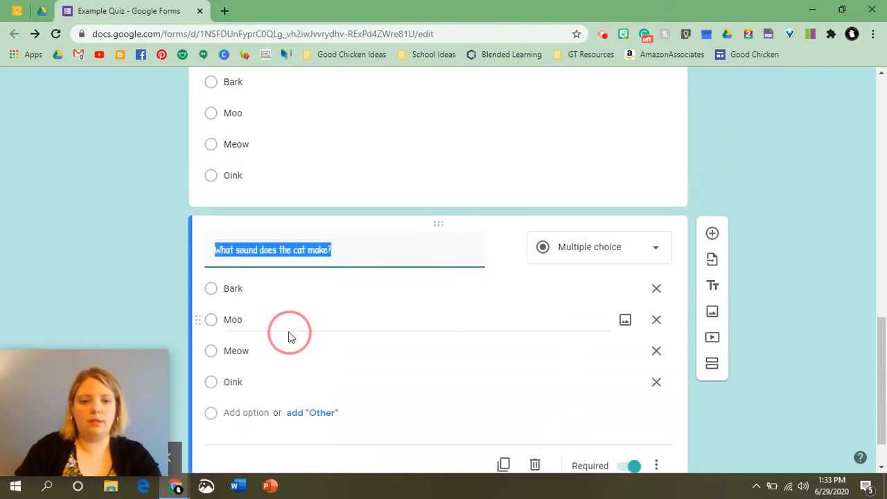
{"action": "left_click", "coordinate": [305, 251]}
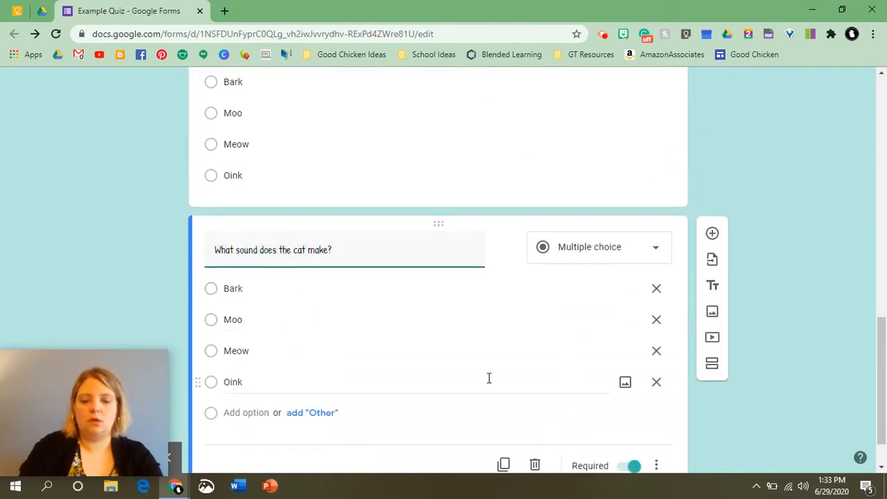
{"action": "key", "text": "BackSpace"}
{"action": "key", "text": "BackSpace"}
{"action": "key", "text": "BackSpace"}
{"action": "type", "text": "pig"}
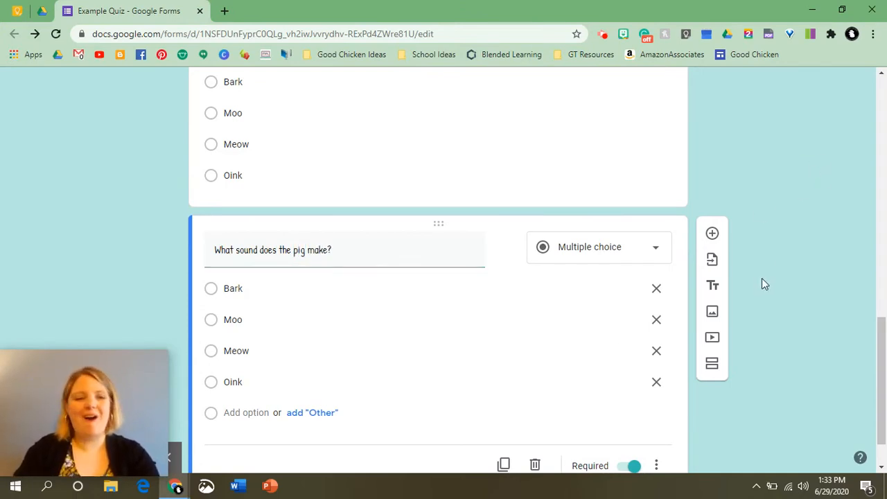
{"action": "scroll", "coordinate": [761, 278], "scroll_direction": "up", "scroll_amount": 3}
{"action": "scroll", "coordinate": [593, 337], "scroll_direction": "down", "scroll_amount": 4}
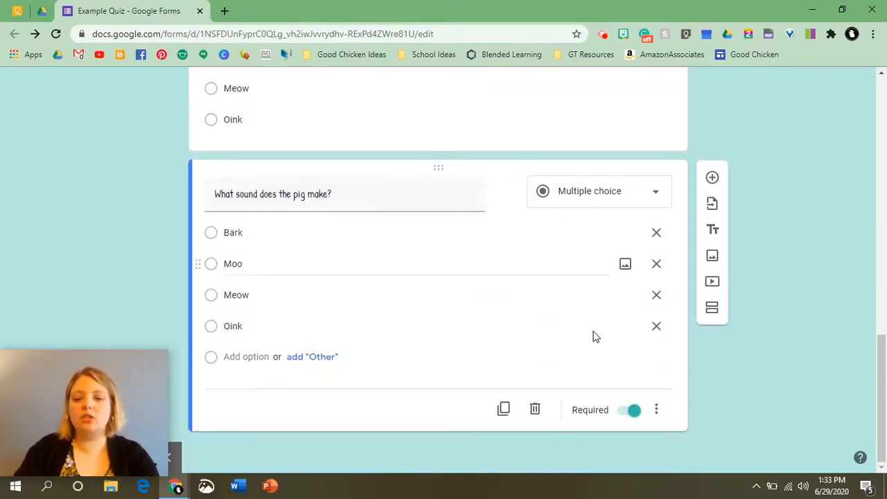
{"action": "scroll", "coordinate": [732, 344], "scroll_direction": "up", "scroll_amount": 15}
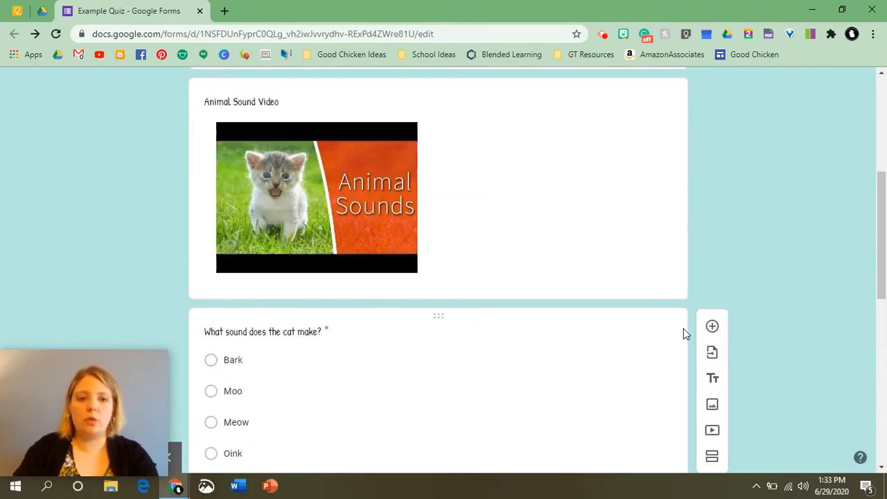
{"action": "scroll", "coordinate": [683, 331], "scroll_direction": "up", "scroll_amount": 2}
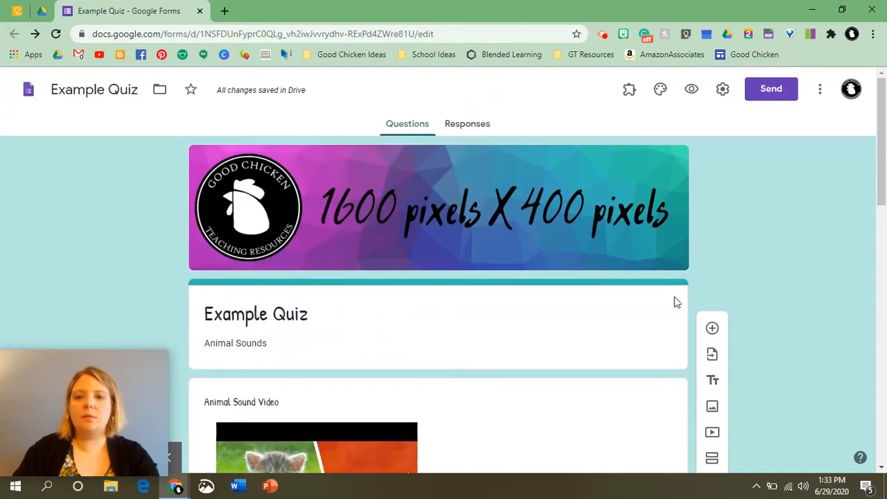
In Settings, turn on Collect email addresses and Limit to 1 response, leaving Edit after submit off.
{"action": "left_click", "coordinate": [725, 92]}
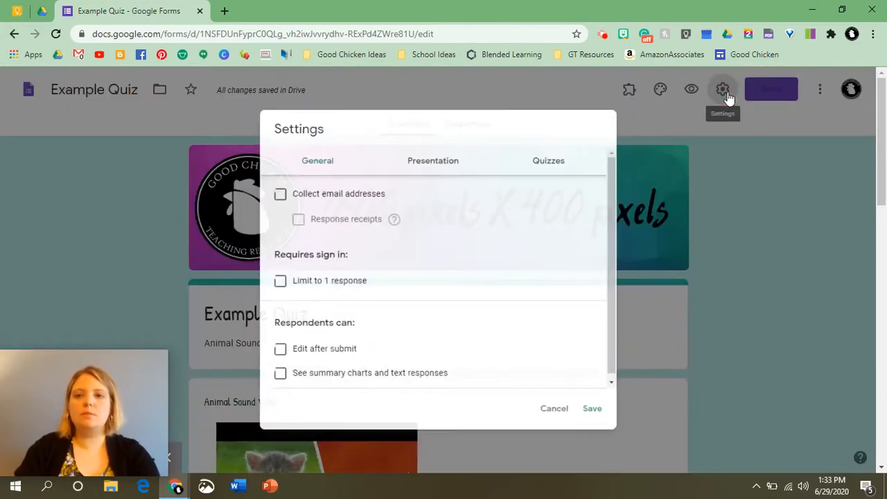
{"action": "left_click", "coordinate": [268, 191]}
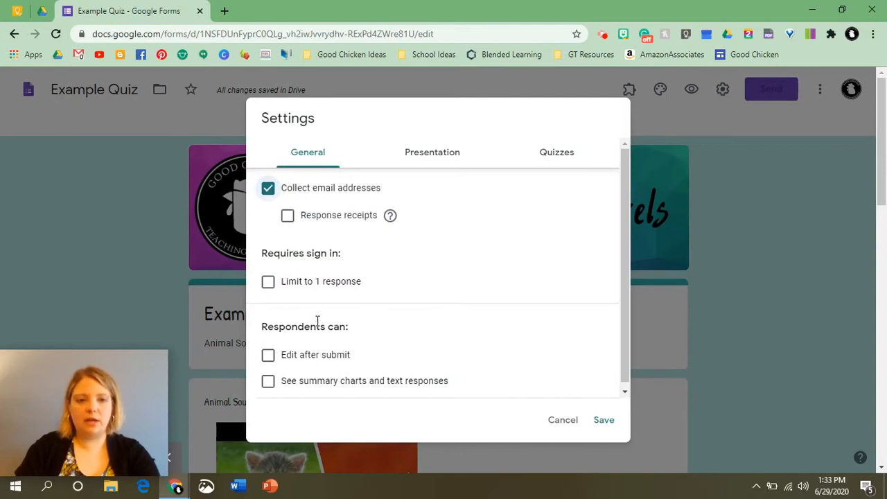
{"action": "left_click", "coordinate": [267, 284]}
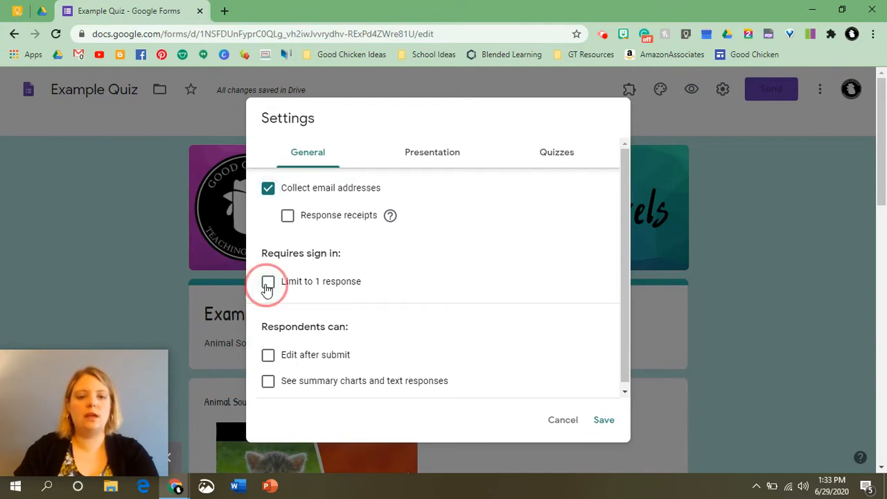
{"action": "left_click", "coordinate": [268, 369]}
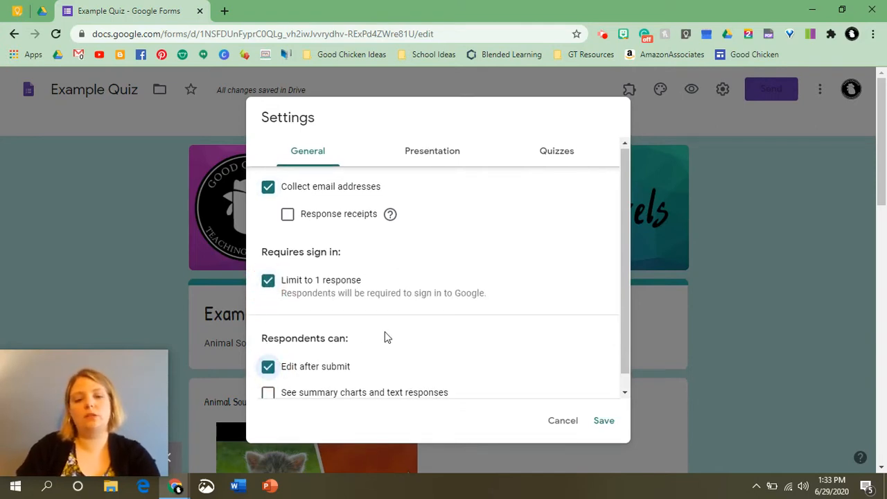
{"action": "scroll", "coordinate": [252, 358], "scroll_direction": "down", "scroll_amount": 1}
{"action": "left_click", "coordinate": [267, 351]}
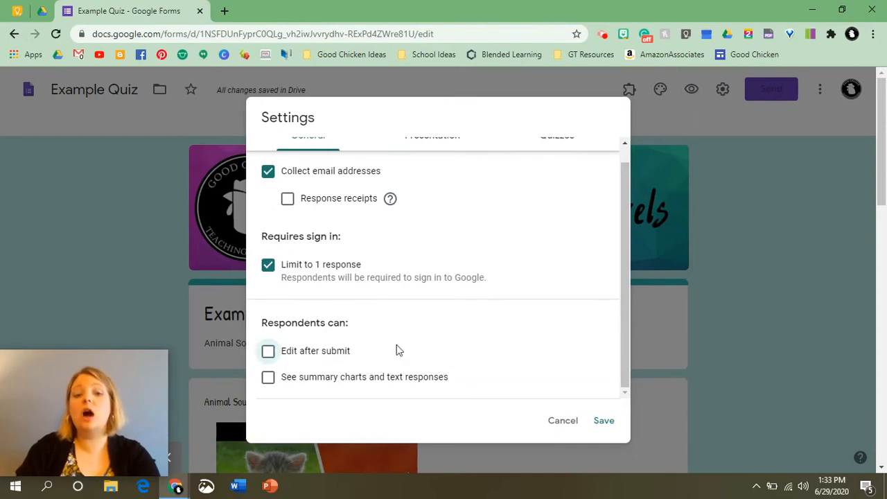
Turn on Show progress bar and Shuffle question order in the Presentation settings.
{"action": "scroll", "coordinate": [455, 202], "scroll_direction": "up", "scroll_amount": 1}
{"action": "left_click", "coordinate": [431, 154]}
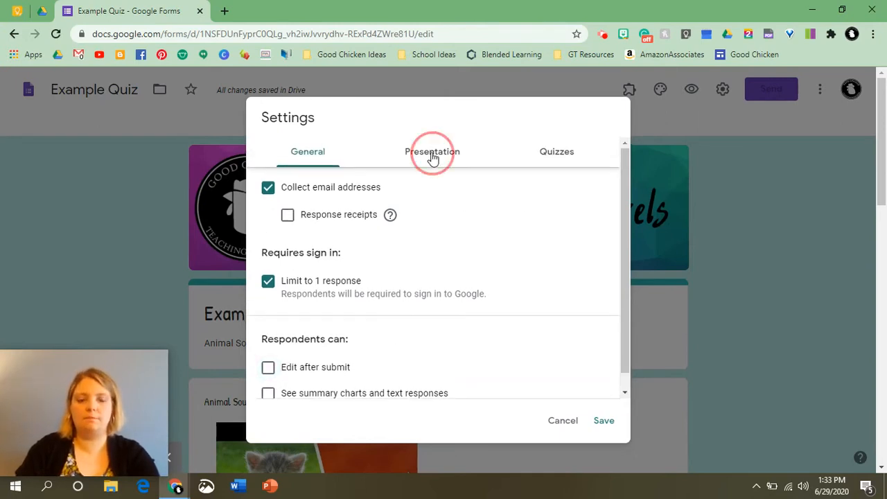
{"action": "left_click", "coordinate": [270, 189]}
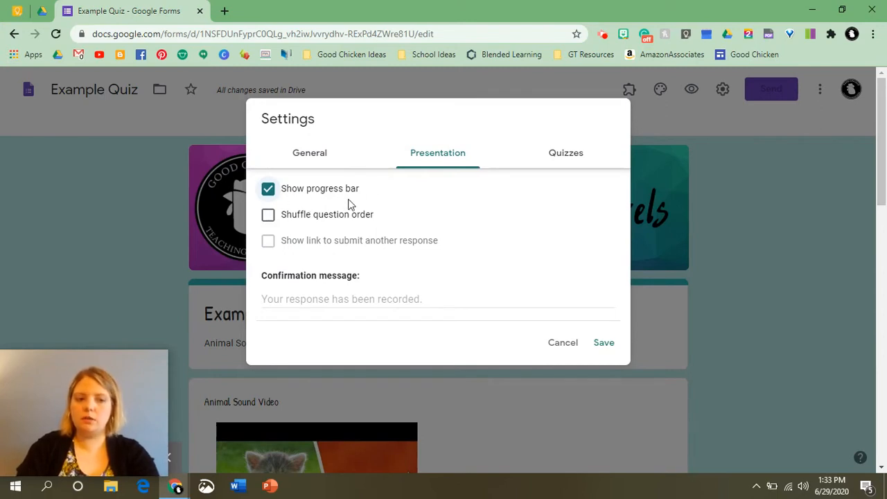
{"action": "left_click", "coordinate": [268, 221]}
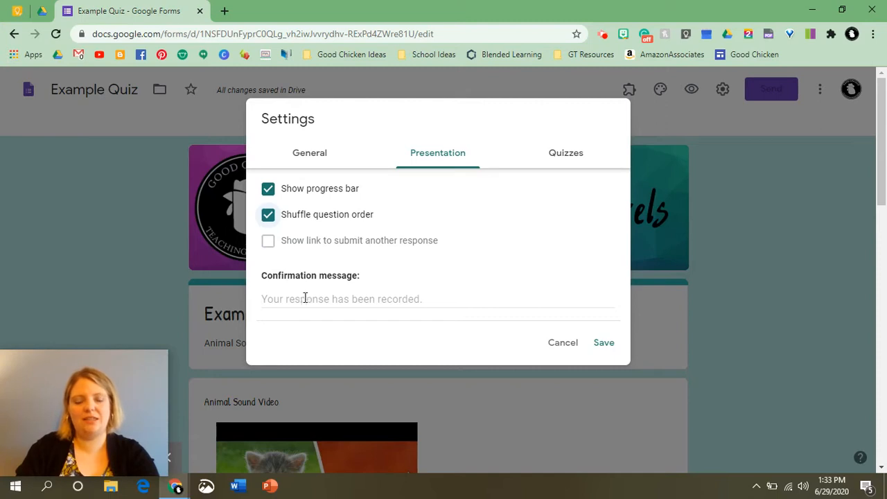
Set the confirmation message to 'Your answers have been recorded.', fixing the spelling.
{"action": "left_click", "coordinate": [430, 298]}
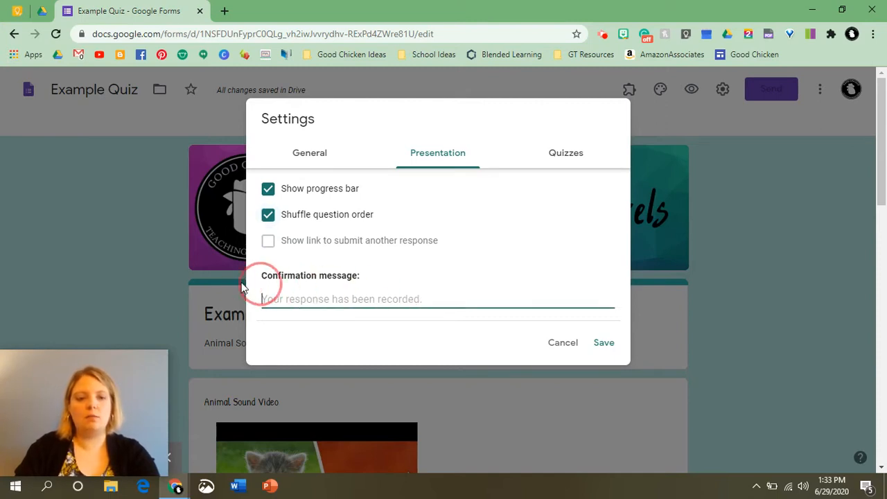
{"action": "left_click", "coordinate": [312, 299]}
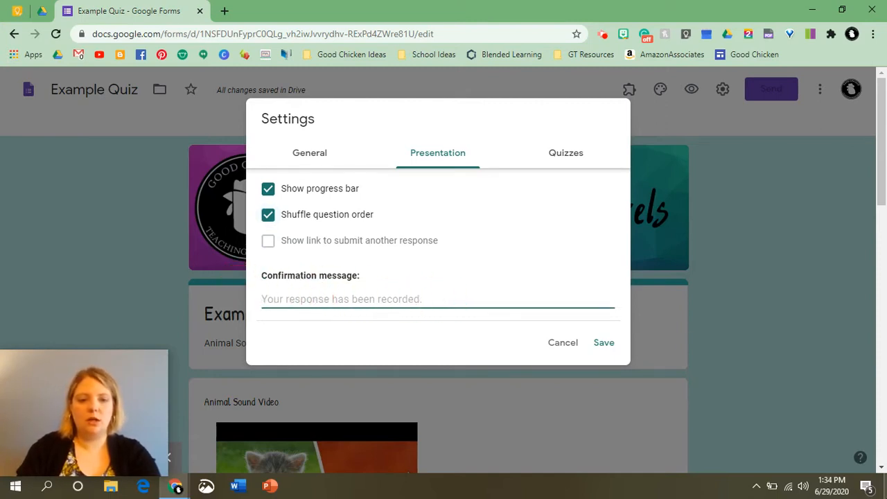
{"action": "type", "text": "Your answ"}
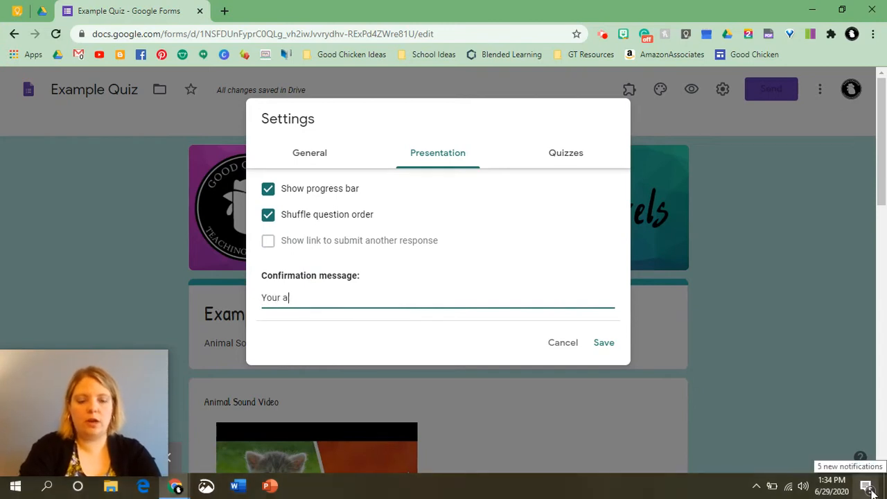
{"action": "type", "text": "een "}
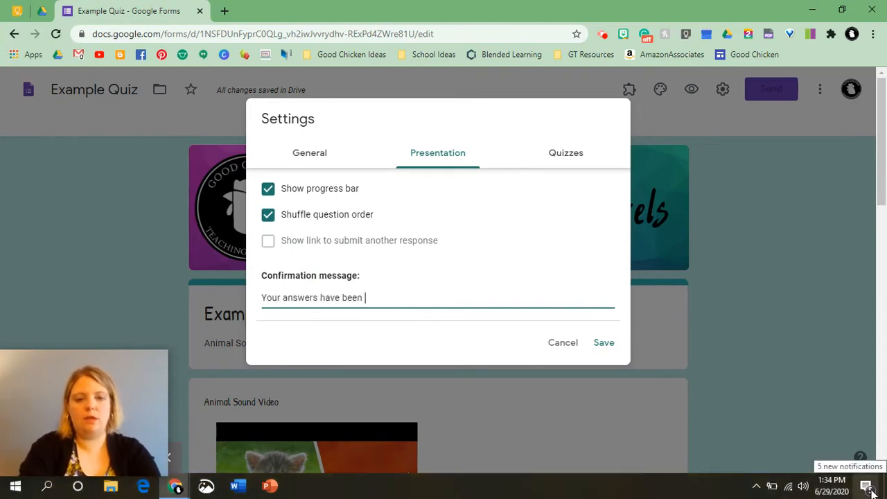
{"action": "type", "text": "recoreded."}
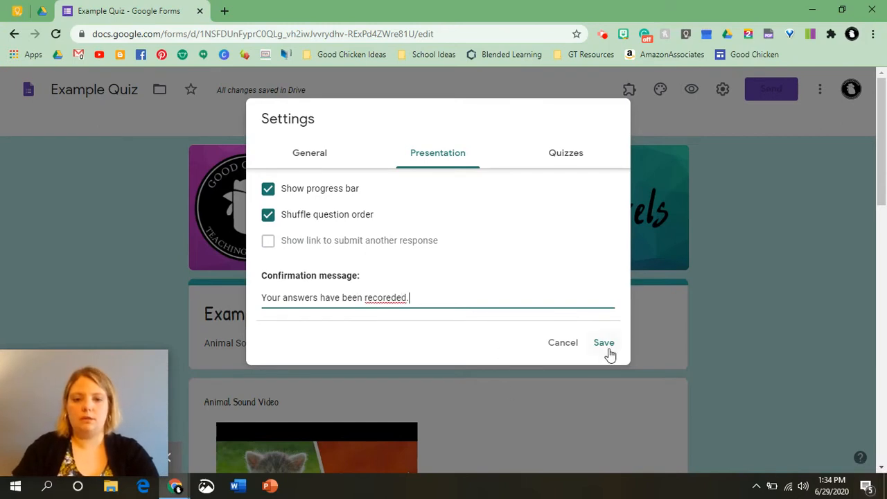
{"action": "right_click", "coordinate": [395, 298]}
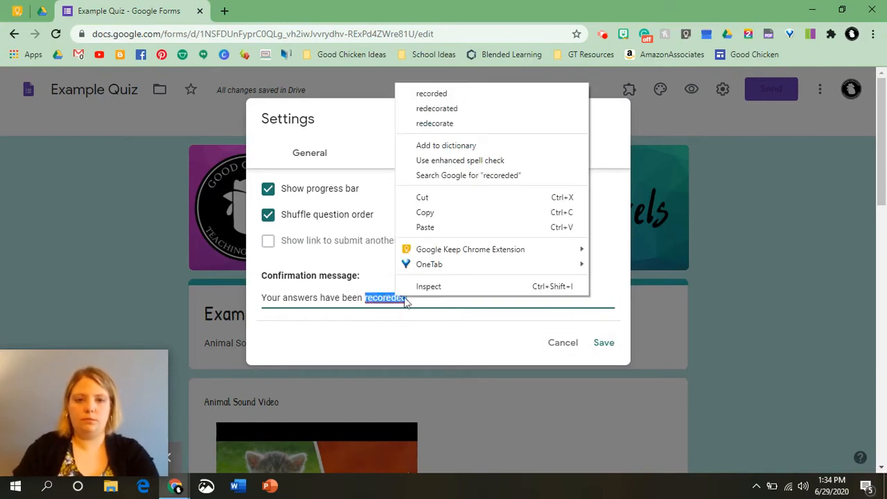
{"action": "left_click", "coordinate": [454, 94]}
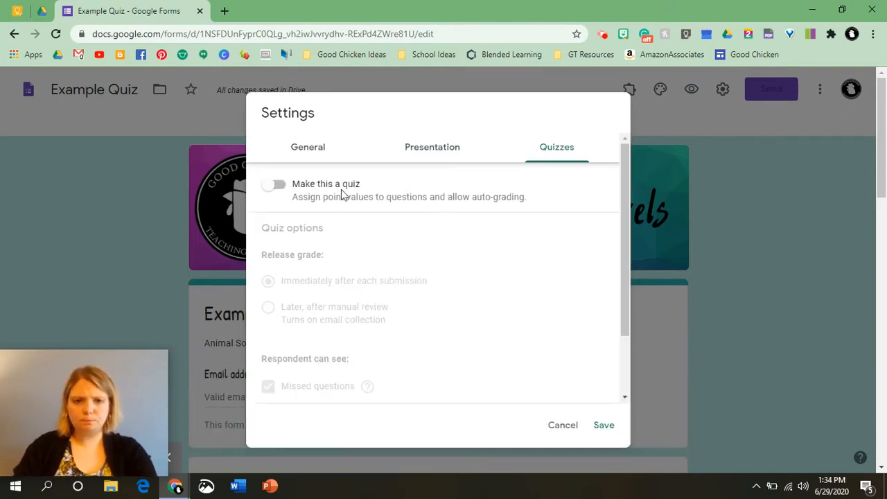
Switch on Make this a quiz and hide correct answers from respondents.
{"action": "left_click", "coordinate": [275, 188]}
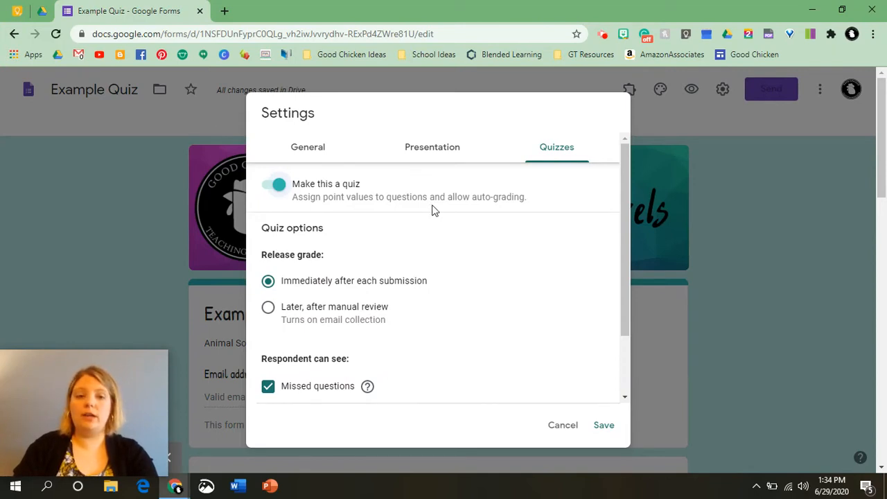
{"action": "scroll", "coordinate": [316, 281], "scroll_direction": "down", "scroll_amount": 1}
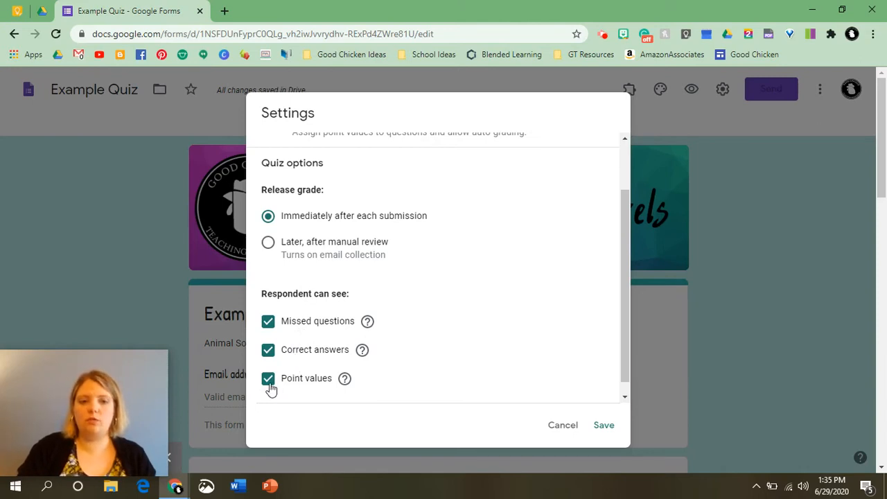
{"action": "left_click", "coordinate": [270, 352]}
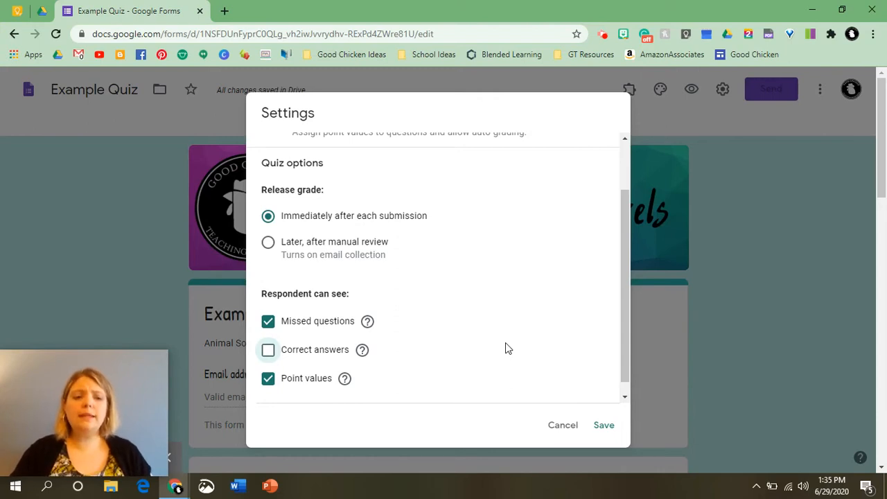
{"action": "scroll", "coordinate": [467, 340], "scroll_direction": "up", "scroll_amount": 2}
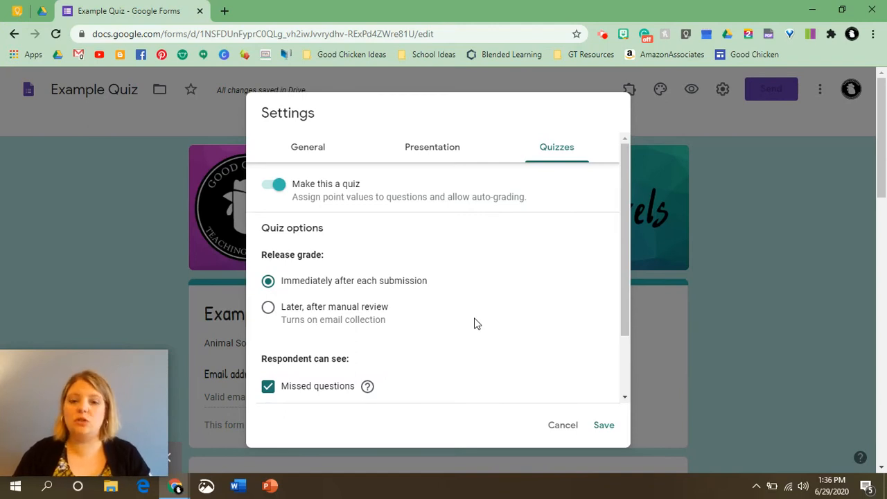
Save the quiz settings and give the cat question a 1-point answer key with Meow correct.
{"action": "left_click", "coordinate": [603, 430]}
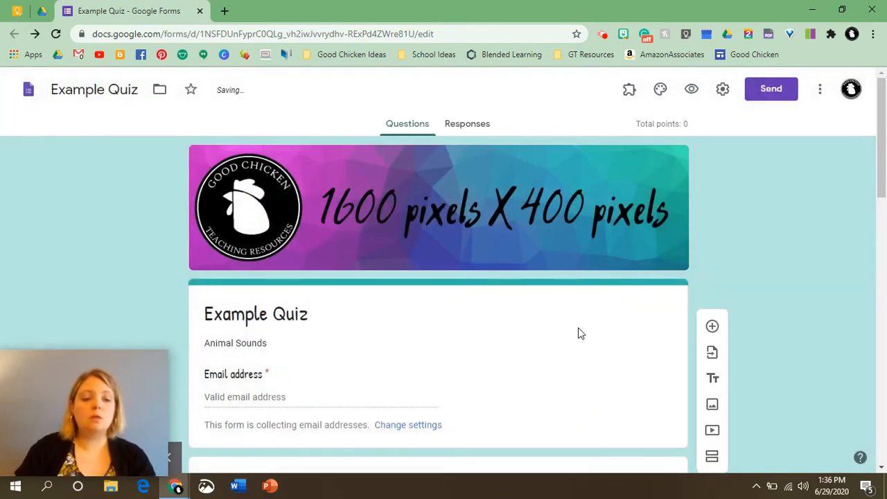
{"action": "scroll", "coordinate": [579, 333], "scroll_direction": "down", "scroll_amount": 1}
{"action": "scroll", "coordinate": [581, 333], "scroll_direction": "down", "scroll_amount": 6}
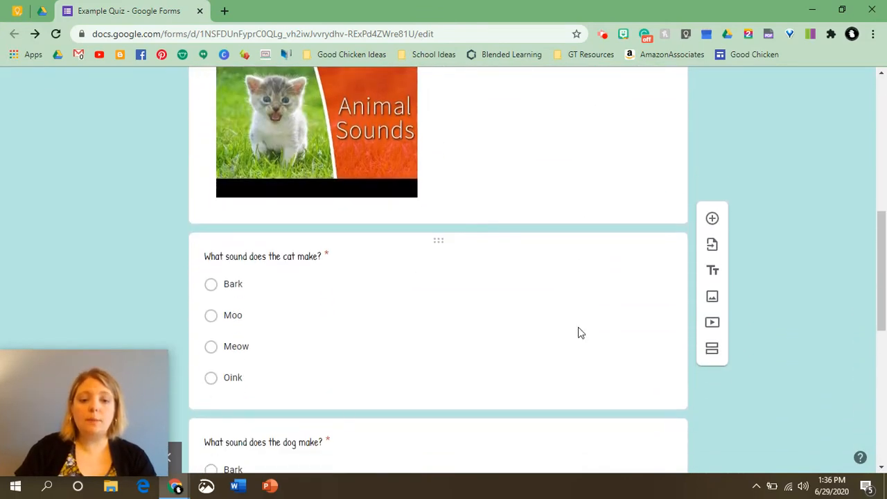
{"action": "left_click", "coordinate": [545, 281]}
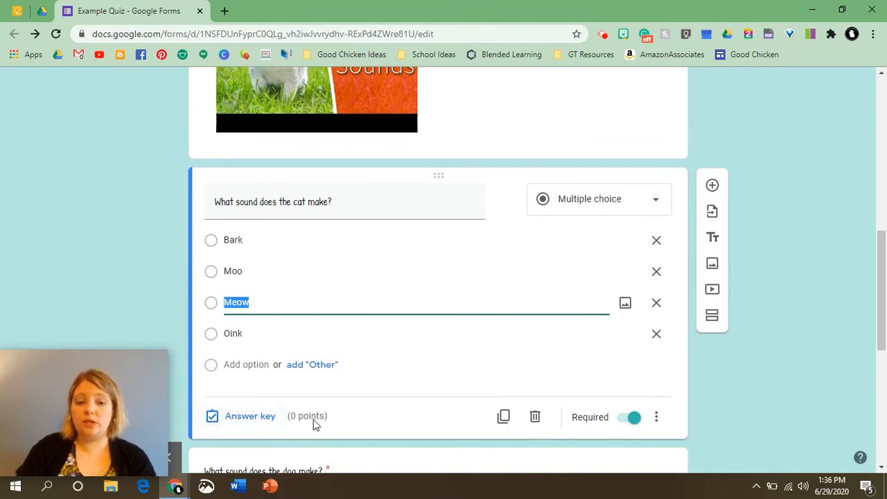
{"action": "left_click", "coordinate": [288, 423]}
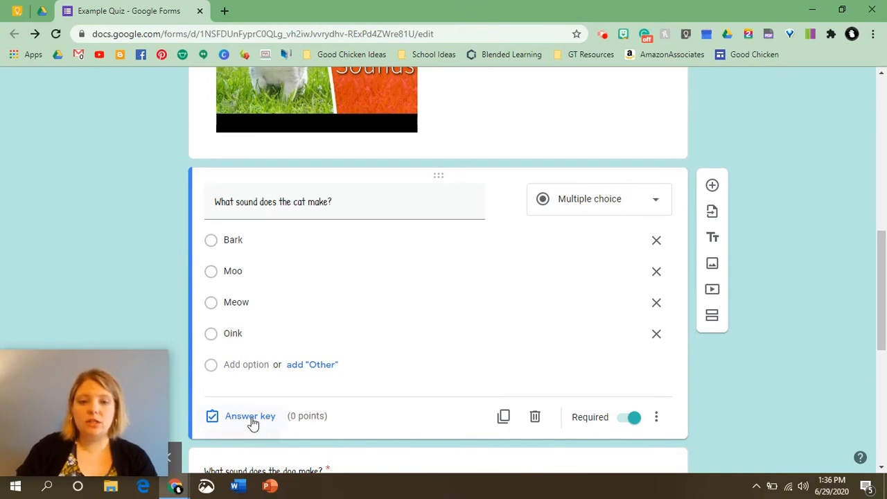
{"action": "left_click", "coordinate": [251, 419]}
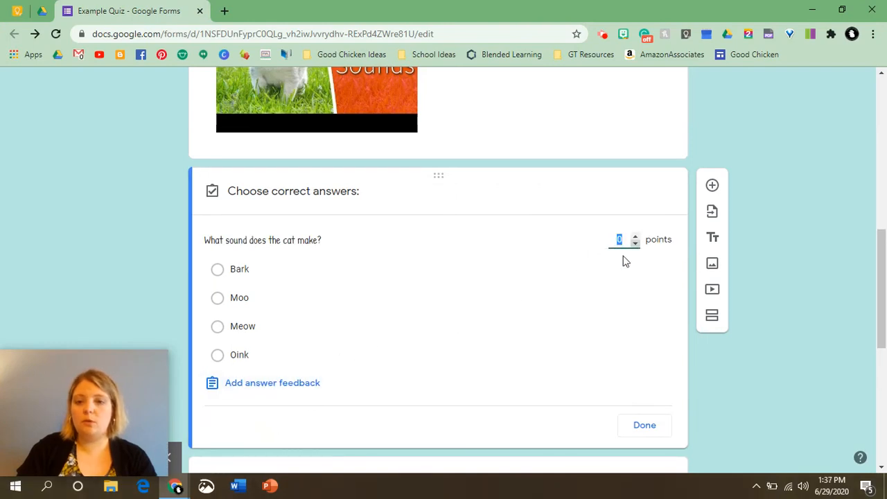
{"action": "type", "text": "1"}
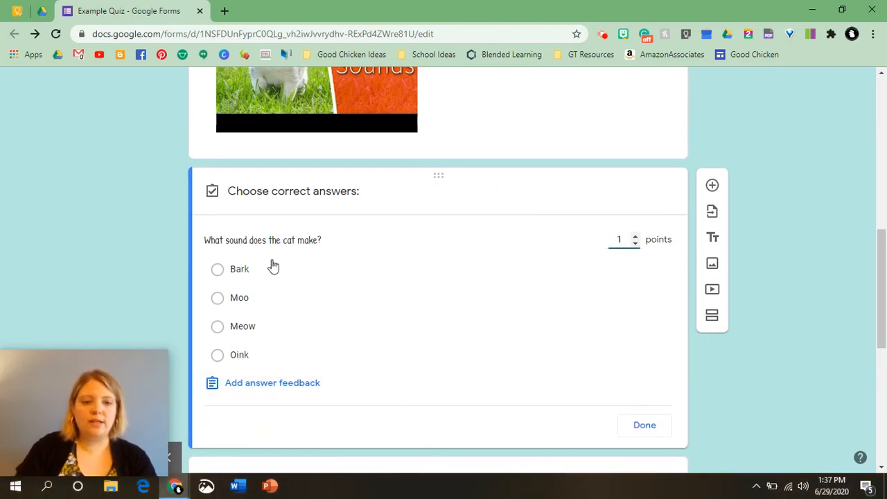
{"action": "left_click", "coordinate": [218, 328]}
{"action": "scroll", "coordinate": [463, 330], "scroll_direction": "down", "scroll_amount": 1}
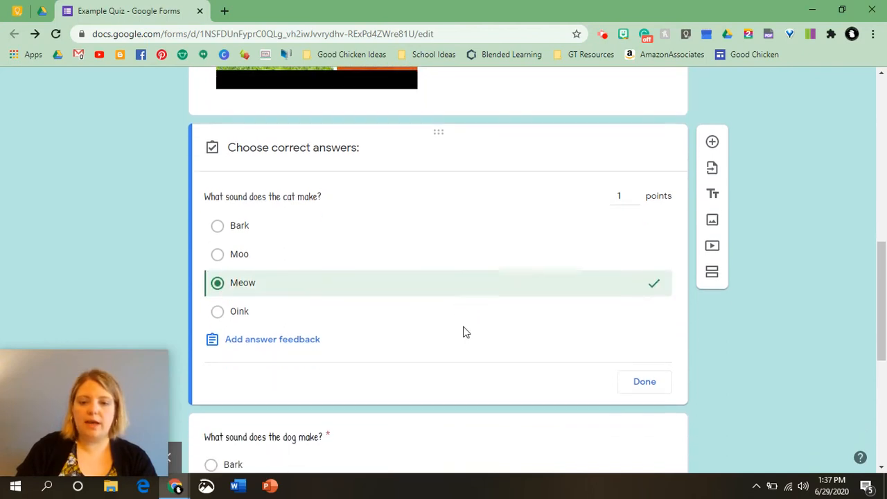
{"action": "left_click", "coordinate": [643, 364]}
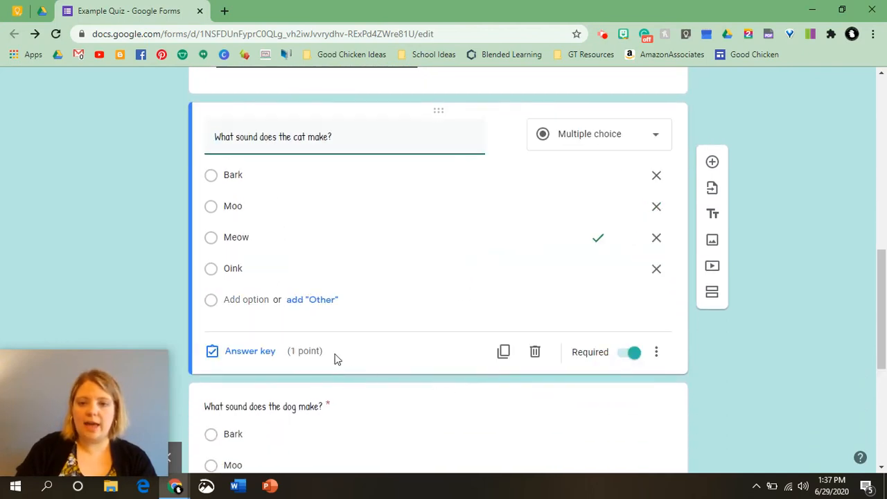
Mark Bark as the dog question's correct answer, worth 1 point.
{"action": "scroll", "coordinate": [332, 357], "scroll_direction": "down", "scroll_amount": 3}
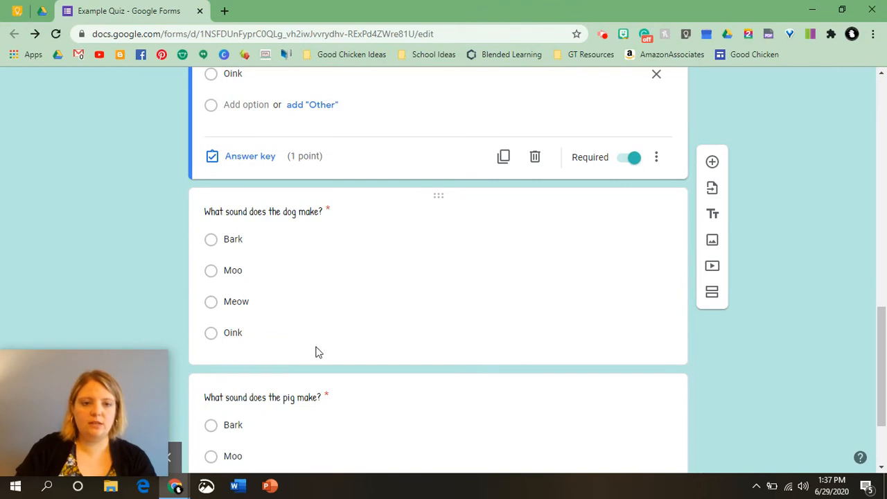
{"action": "left_click", "coordinate": [273, 357]}
{"action": "left_click", "coordinate": [253, 351]}
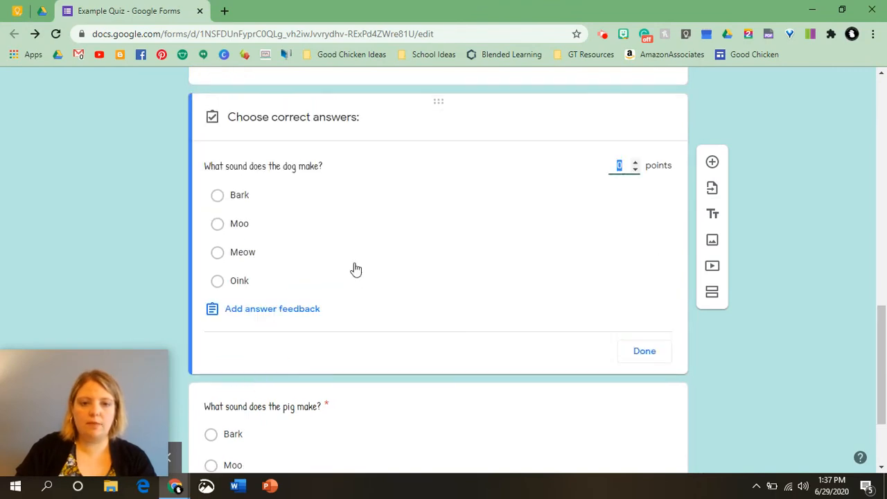
{"action": "type", "text": "1"}
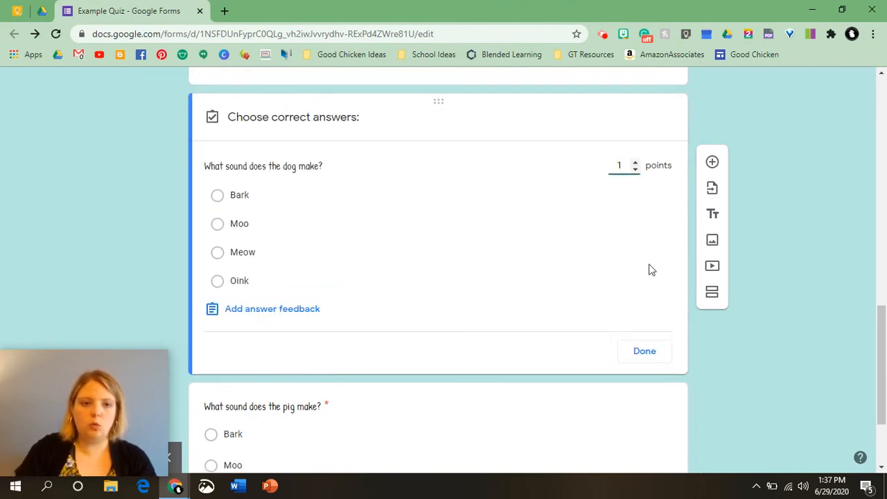
{"action": "left_click", "coordinate": [216, 196]}
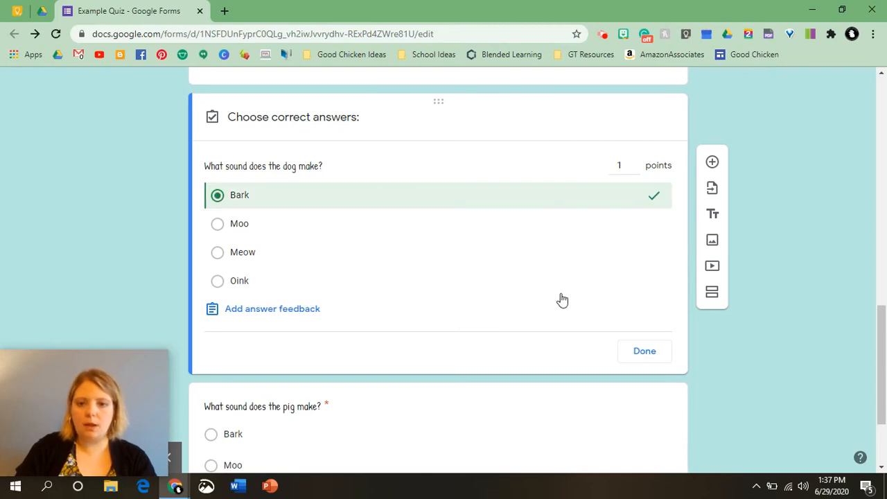
{"action": "left_click", "coordinate": [643, 352]}
Open the pig question's answer key and set its value to 1 point.
{"action": "scroll", "coordinate": [395, 372], "scroll_direction": "down", "scroll_amount": 2}
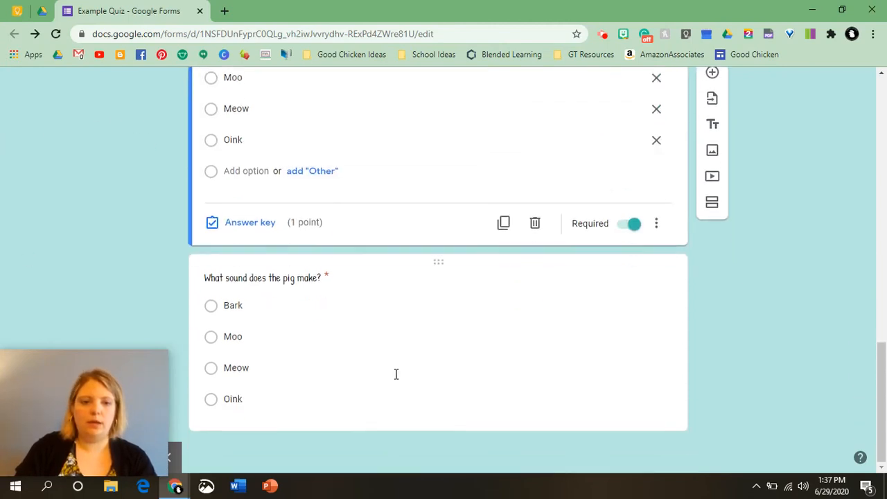
{"action": "left_click", "coordinate": [284, 318]}
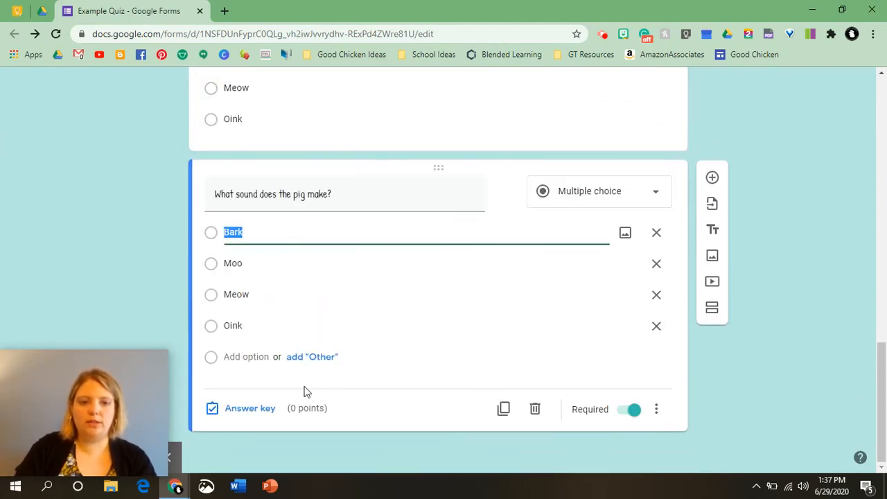
{"action": "left_click", "coordinate": [216, 326]}
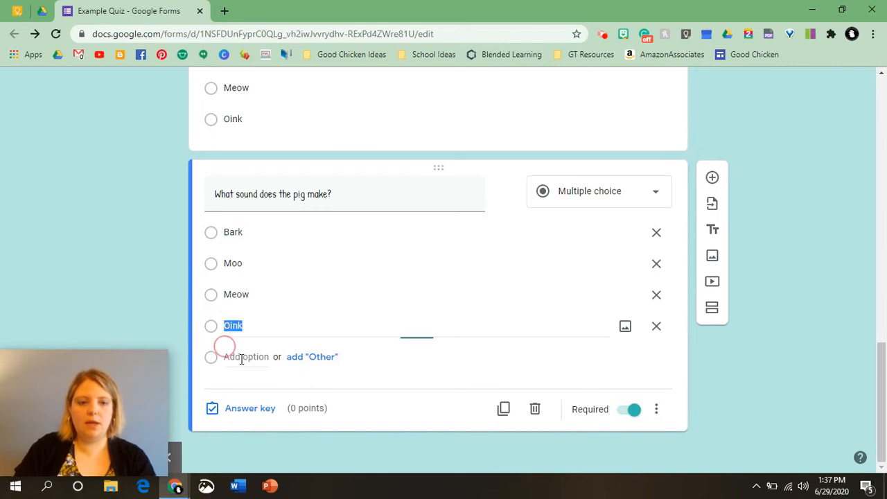
{"action": "left_click", "coordinate": [264, 412]}
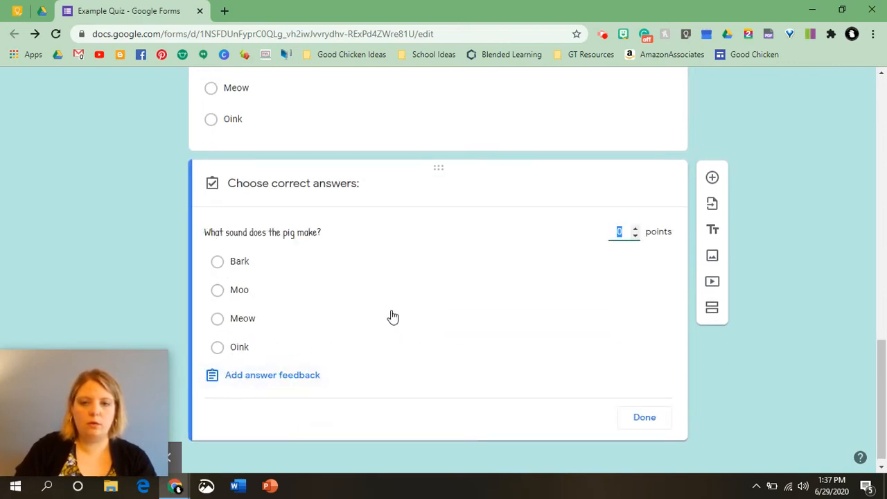
{"action": "left_click", "coordinate": [620, 233]}
{"action": "type", "text": "1"}
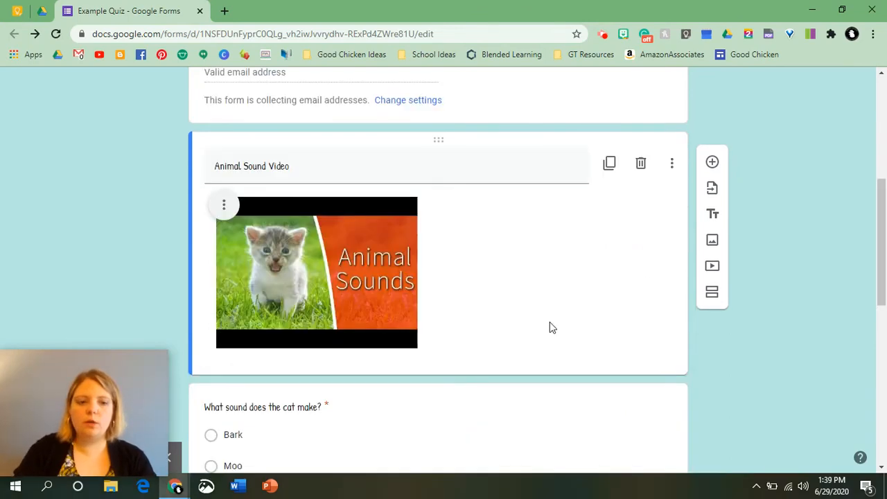
Add a new section right after the video item.
{"action": "left_click", "coordinate": [709, 295]}
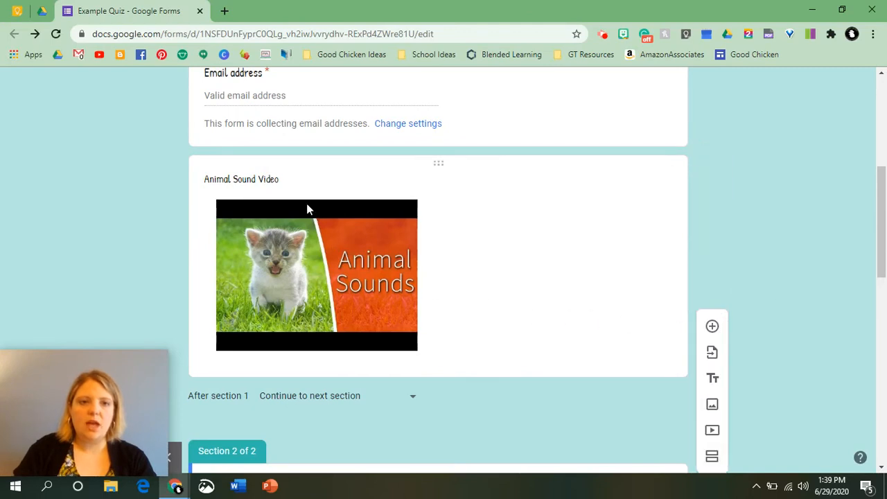
{"action": "scroll", "coordinate": [306, 204], "scroll_direction": "up", "scroll_amount": 2}
{"action": "scroll", "coordinate": [303, 207], "scroll_direction": "down", "scroll_amount": 3}
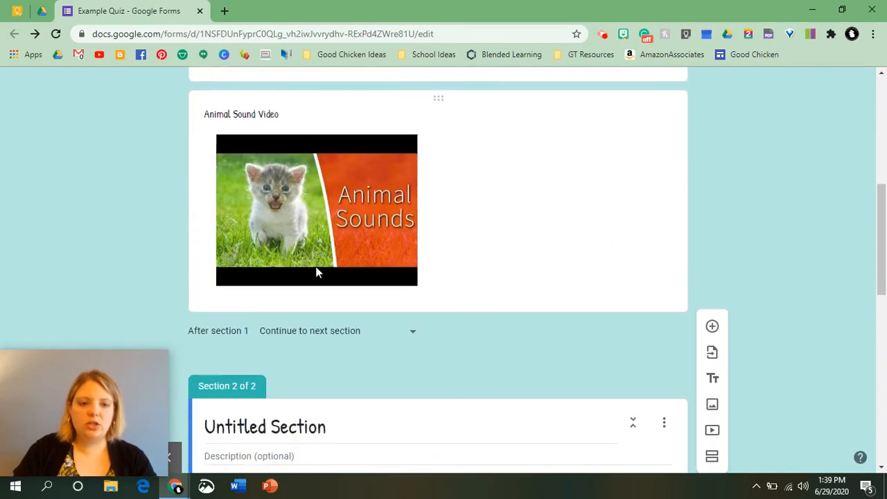
{"action": "scroll", "coordinate": [446, 277], "scroll_direction": "up", "scroll_amount": 2}
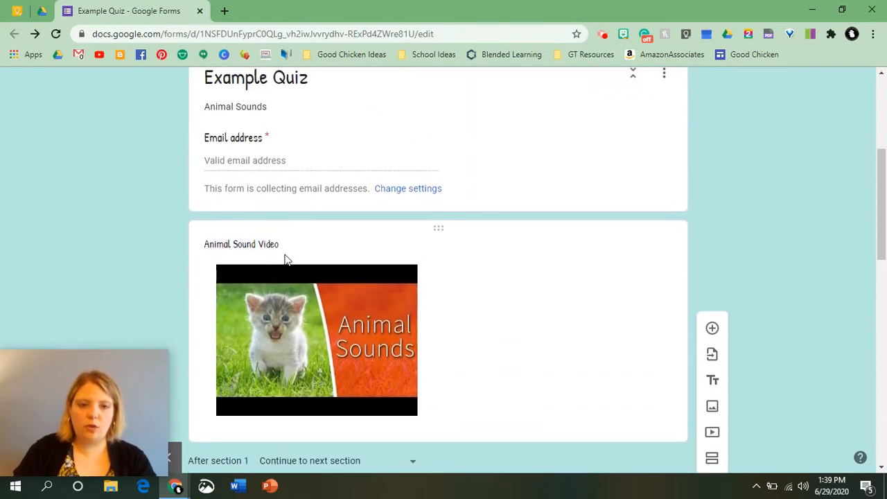
Retitle the video 'Animal Sound Video - Please Watch'.
{"action": "left_click", "coordinate": [286, 248]}
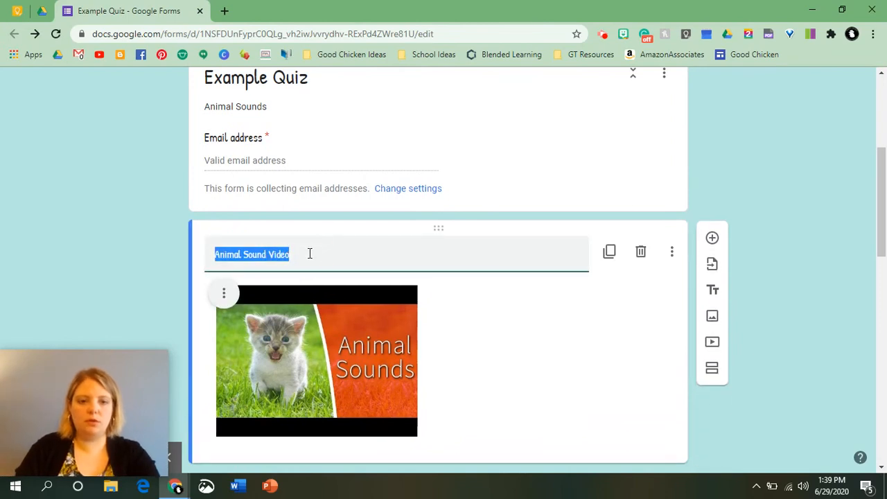
{"action": "left_click", "coordinate": [310, 254]}
{"action": "type", "text": "-b"}
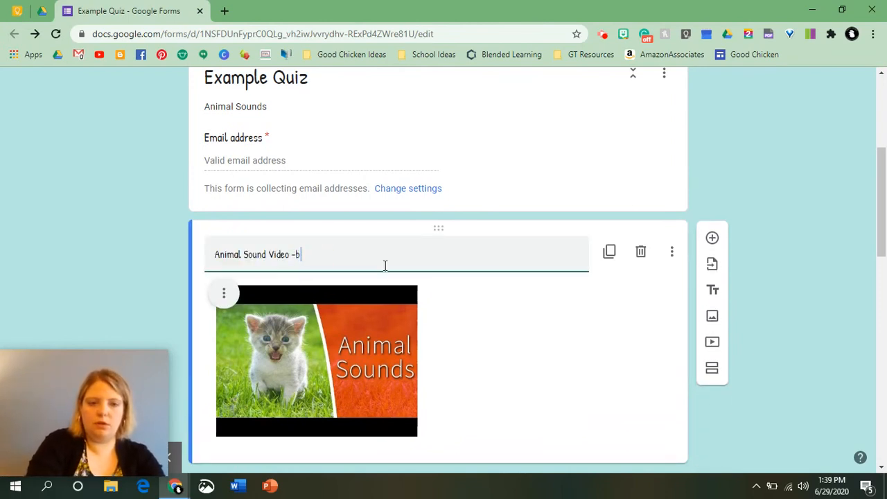
{"action": "key", "text": "BackSpace"}
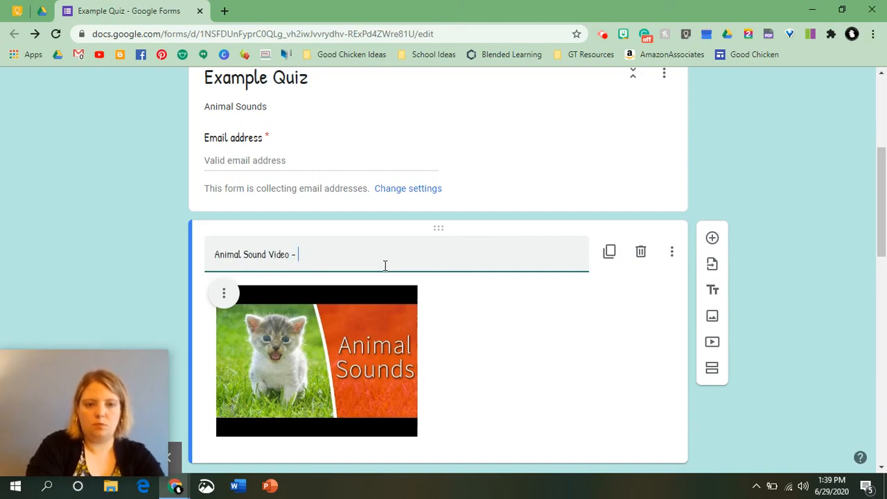
{"action": "type", "text": "Please Watch"}
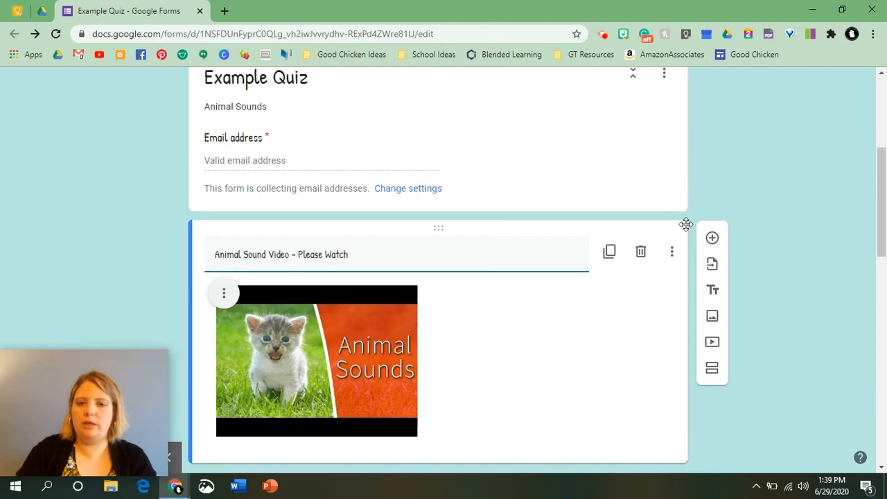
{"action": "left_click", "coordinate": [778, 242]}
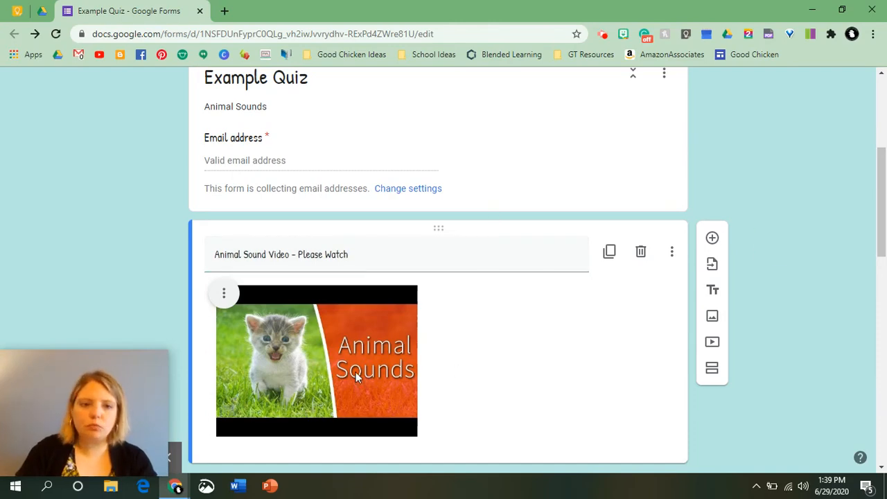
{"action": "scroll", "coordinate": [463, 331], "scroll_direction": "down", "scroll_amount": 3}
{"action": "scroll", "coordinate": [367, 353], "scroll_direction": "down", "scroll_amount": 2}
Rename the untitled second section to 'Quiz'.
{"action": "left_click", "coordinate": [269, 257]}
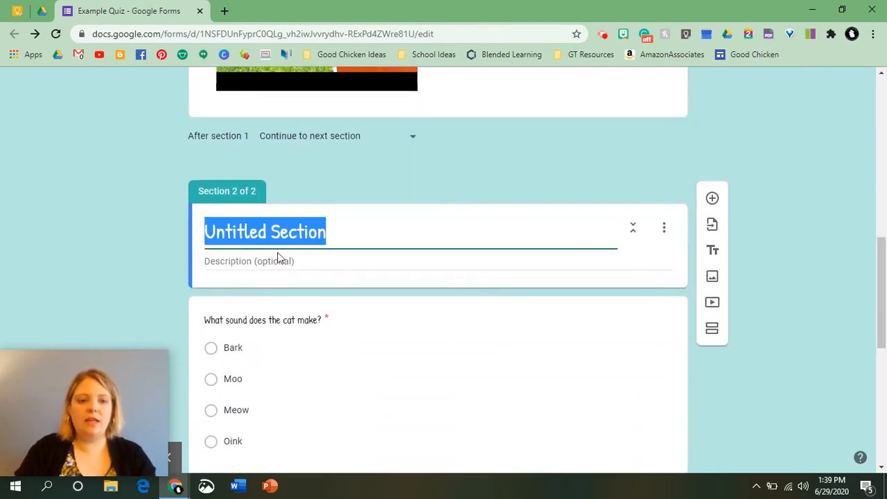
{"action": "type", "text": "Qioz"}
{"action": "key", "text": "BackSpace"}
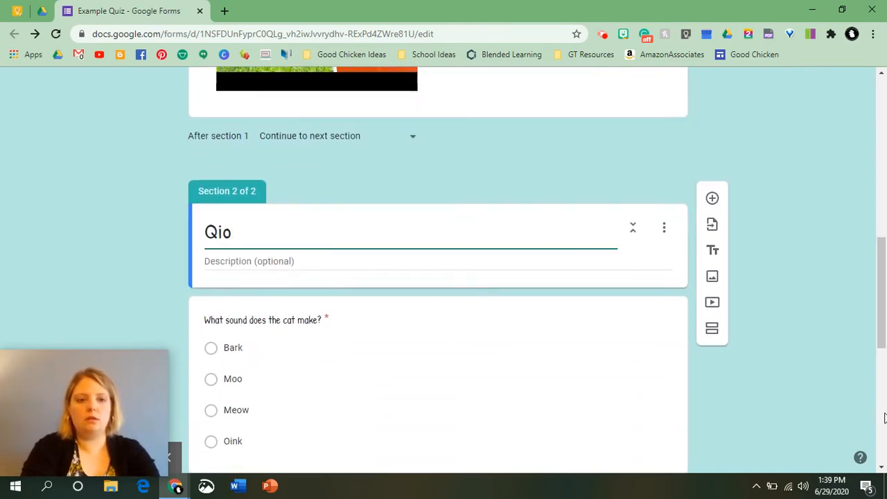
{"action": "type", "text": "uiz"}
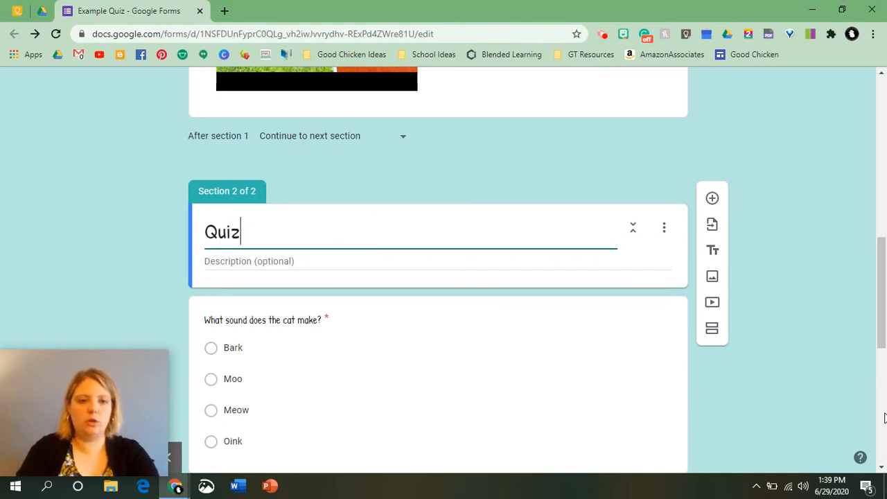
Add the section description 'Answer these questions'.
{"action": "left_click", "coordinate": [257, 261]}
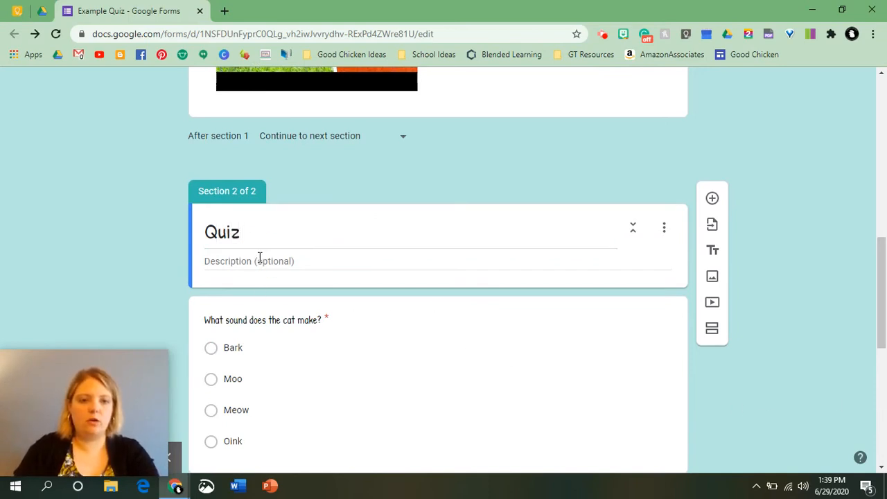
{"action": "type", "text": "Answer"}
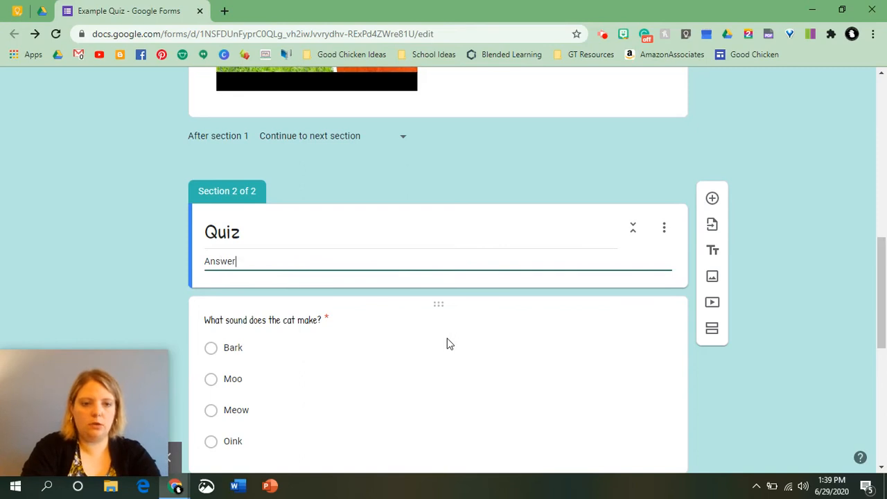
{"action": "type", "text": " these questions"}
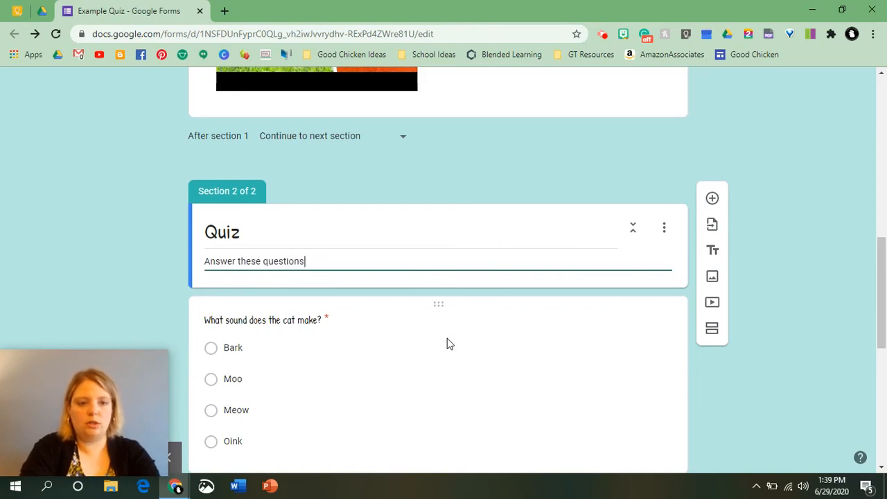
{"action": "left_click", "coordinate": [26, 235]}
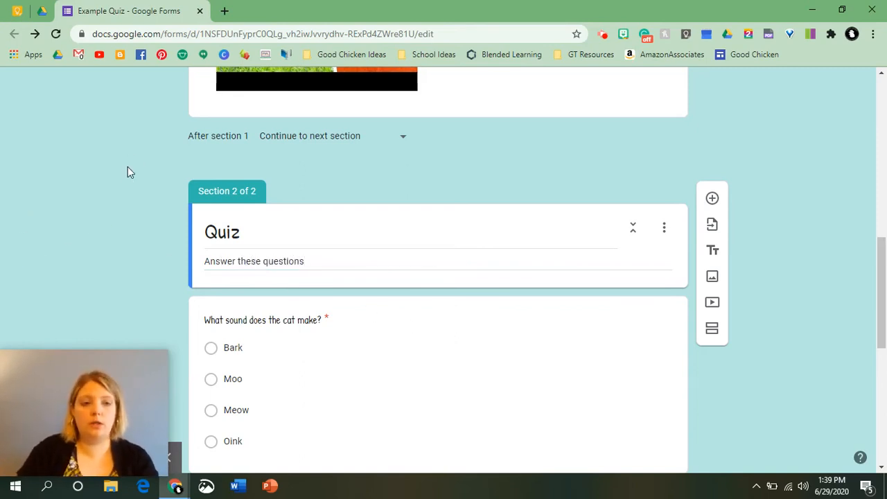
{"action": "scroll", "coordinate": [205, 101], "scroll_direction": "down", "scroll_amount": 2}
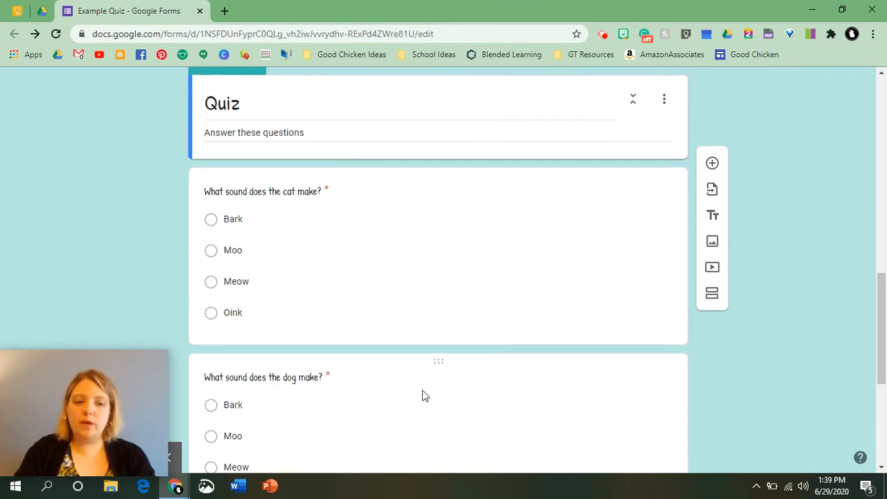
{"action": "scroll", "coordinate": [423, 393], "scroll_direction": "up", "scroll_amount": 5}
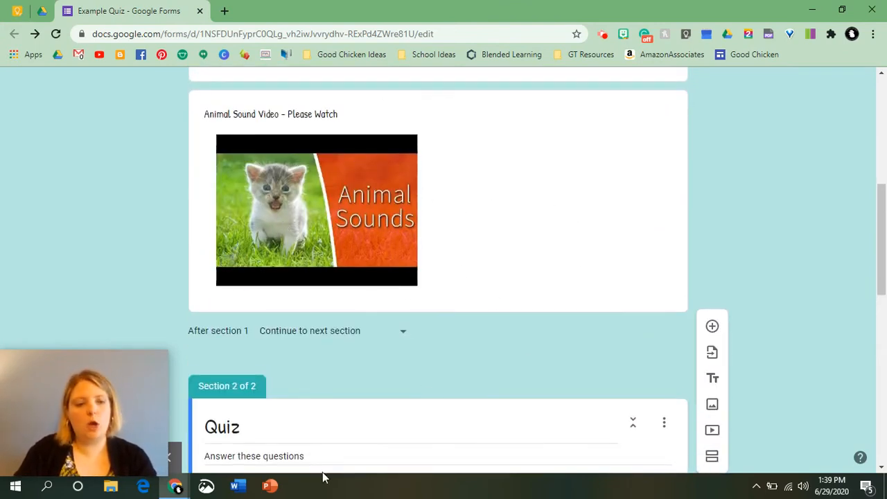
{"action": "scroll", "coordinate": [327, 445], "scroll_direction": "down", "scroll_amount": 3}
{"action": "scroll", "coordinate": [333, 446], "scroll_direction": "up", "scroll_amount": 5}
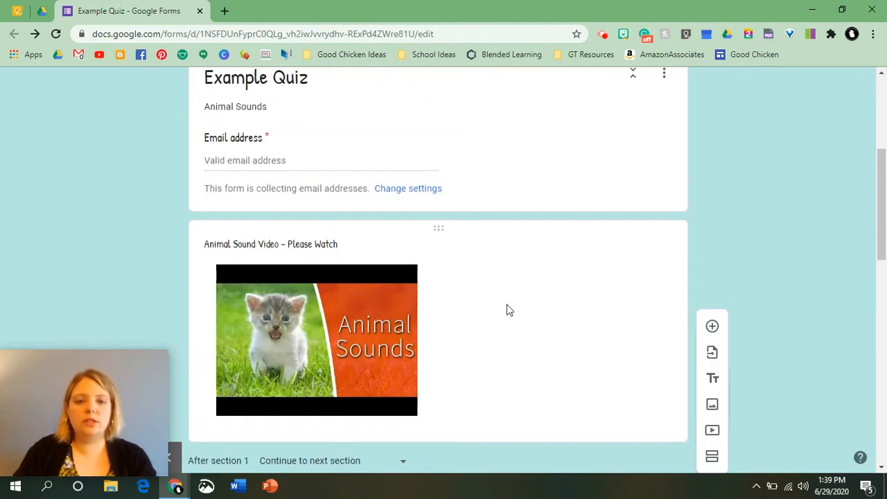
{"action": "scroll", "coordinate": [536, 336], "scroll_direction": "down", "scroll_amount": 5}
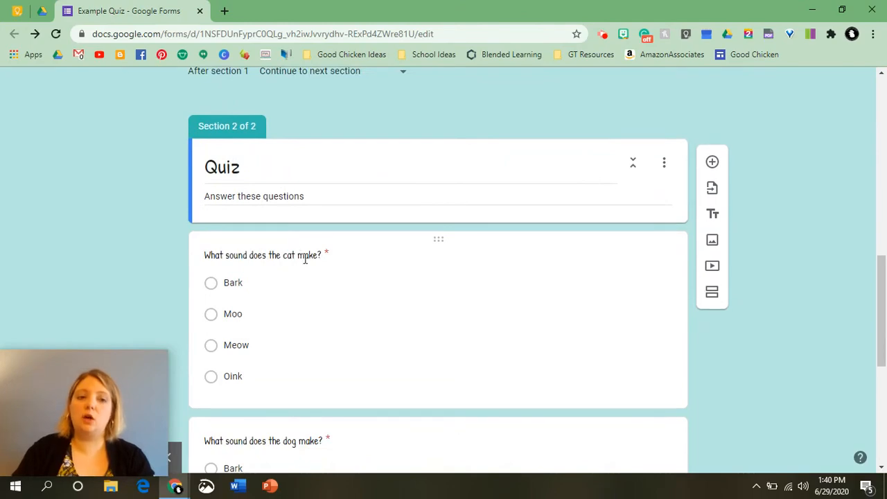
{"action": "scroll", "coordinate": [482, 296], "scroll_direction": "up", "scroll_amount": 10}
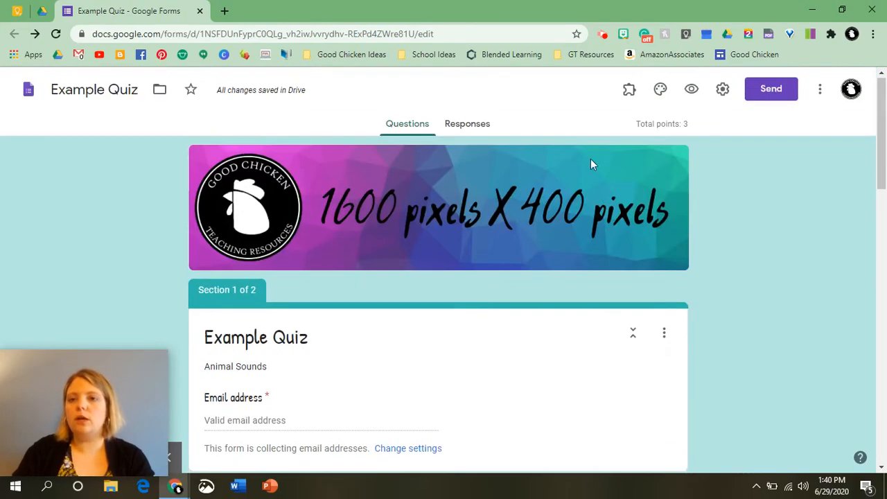
In the form preview, enter a Gmail address in the required email field and continue to the Quiz page.
{"action": "left_click", "coordinate": [692, 89]}
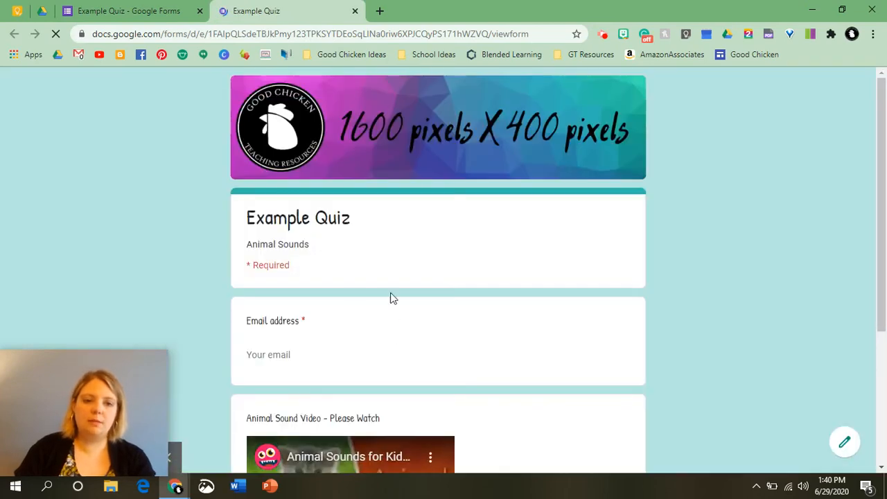
{"action": "left_click", "coordinate": [296, 355]}
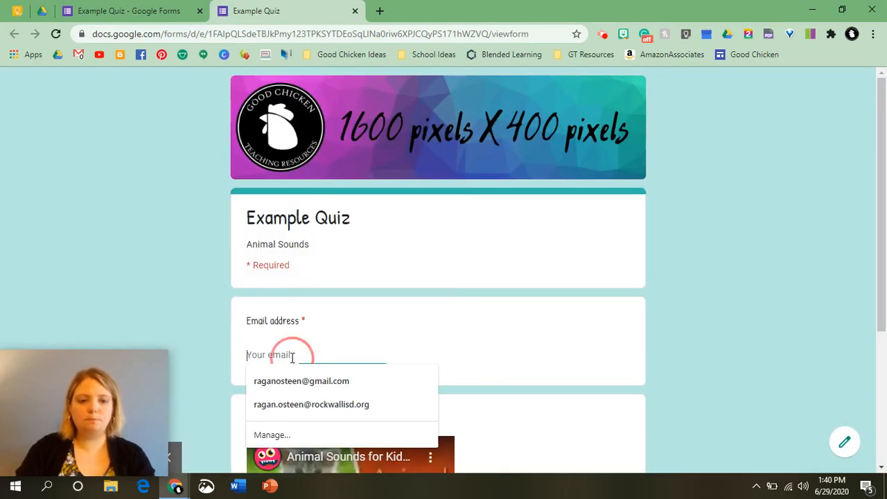
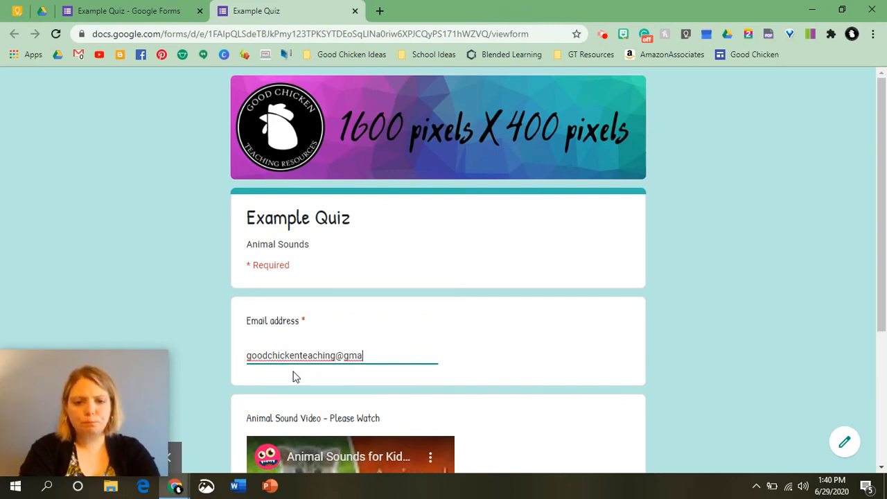
{"action": "left_click", "coordinate": [299, 385]}
{"action": "left_click", "coordinate": [299, 387]}
{"action": "left_click", "coordinate": [372, 355]}
{"action": "type", "text": "@gma"}
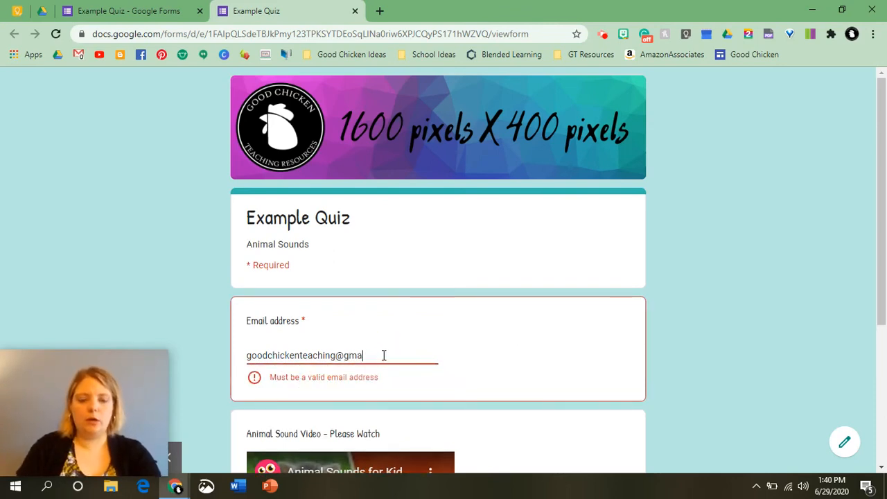
{"action": "type", "text": "il.com"}
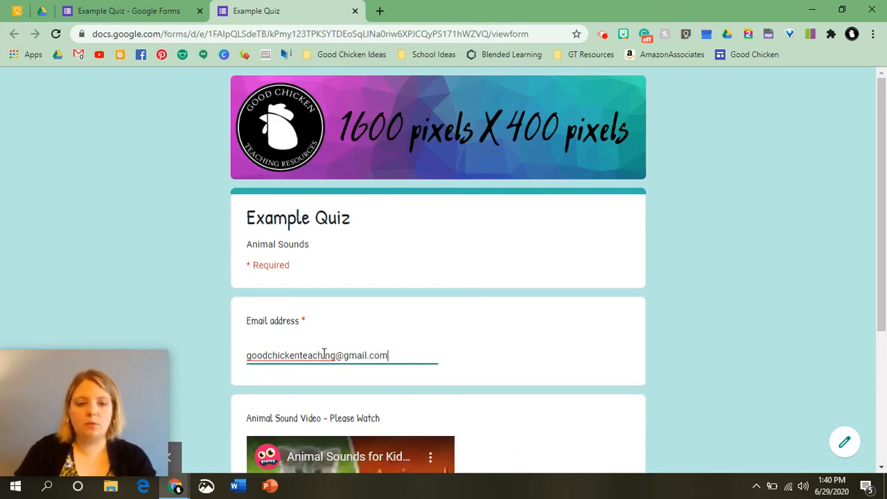
{"action": "left_click", "coordinate": [677, 296]}
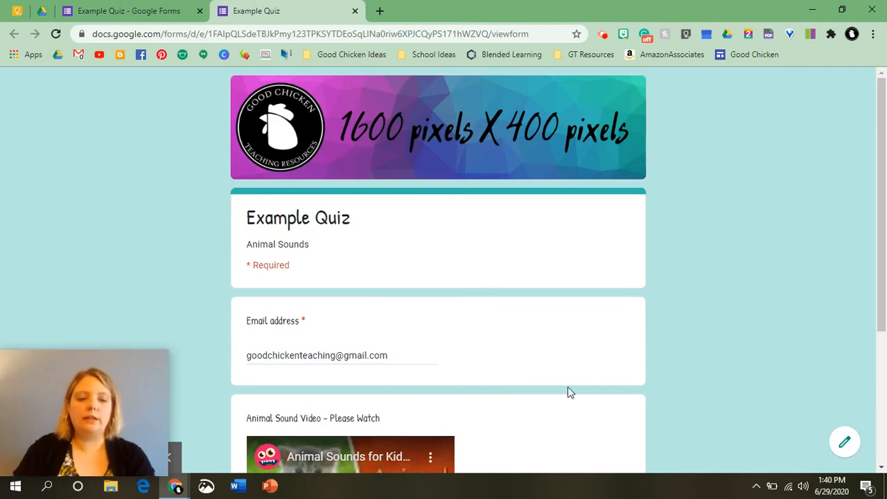
{"action": "scroll", "coordinate": [492, 330], "scroll_direction": "down", "scroll_amount": 3}
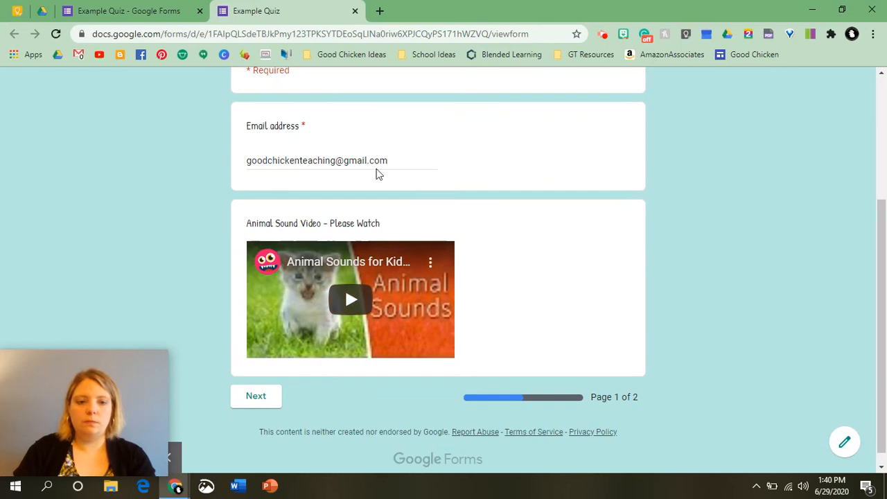
{"action": "left_click", "coordinate": [254, 401]}
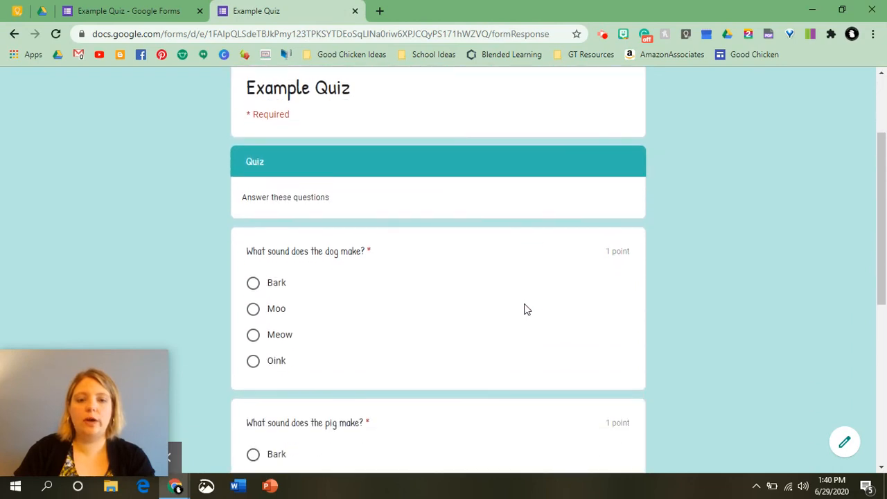
Answer Bark for the dog, Moo for the pig and Meow for the cat, then submit.
{"action": "scroll", "coordinate": [464, 344], "scroll_direction": "down", "scroll_amount": 2}
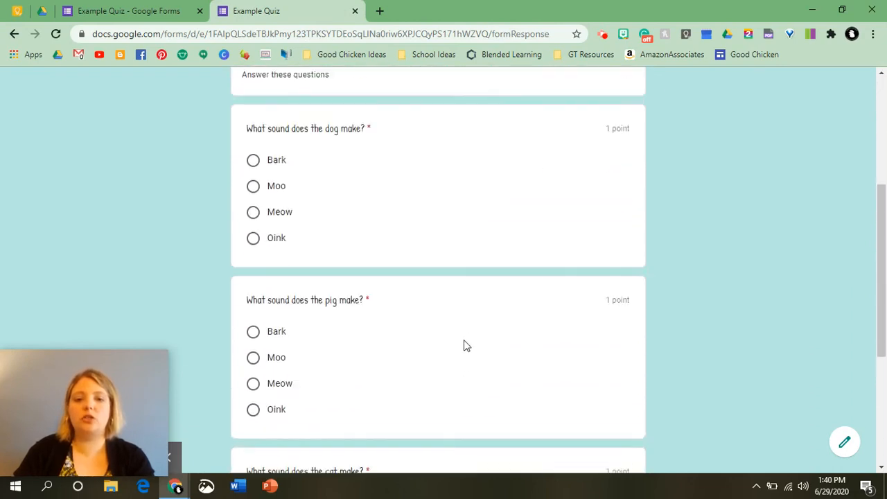
{"action": "scroll", "coordinate": [466, 345], "scroll_direction": "up", "scroll_amount": 3}
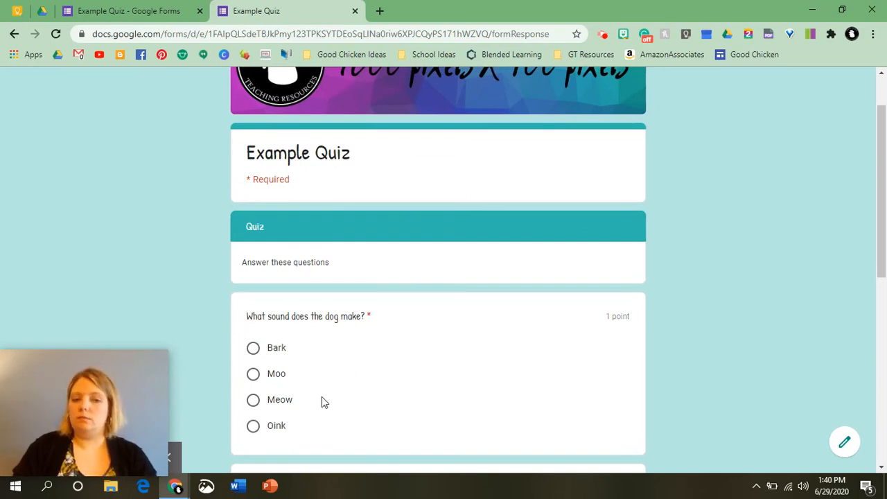
{"action": "scroll", "coordinate": [332, 346], "scroll_direction": "down", "scroll_amount": 1}
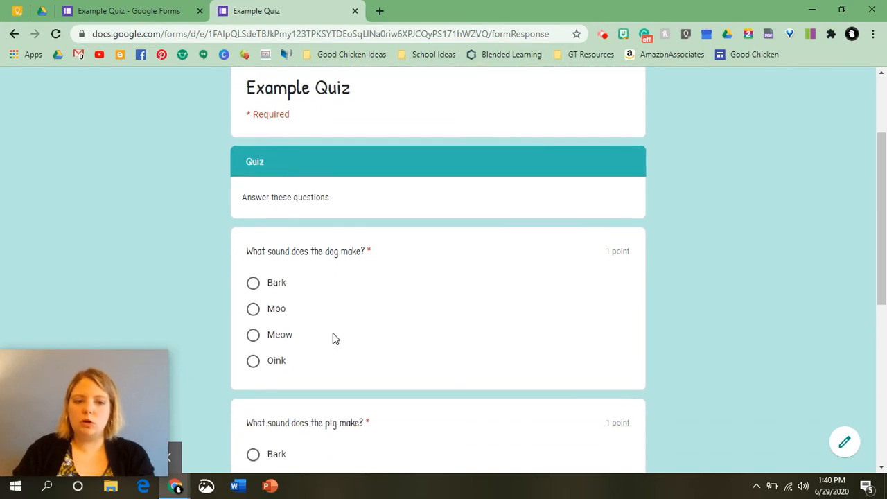
{"action": "left_click", "coordinate": [253, 284]}
{"action": "scroll", "coordinate": [513, 331], "scroll_direction": "down", "scroll_amount": 4}
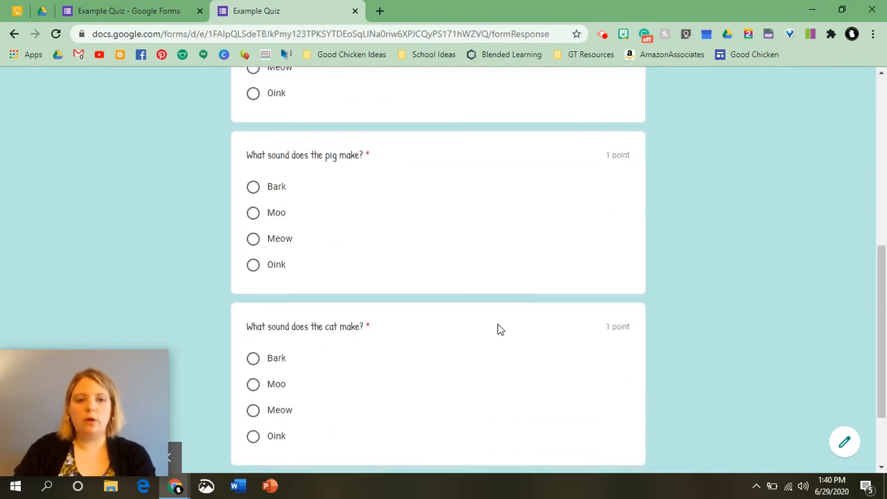
{"action": "scroll", "coordinate": [374, 324], "scroll_direction": "up", "scroll_amount": 1}
{"action": "left_click", "coordinate": [254, 285]}
{"action": "scroll", "coordinate": [367, 332], "scroll_direction": "down", "scroll_amount": 1}
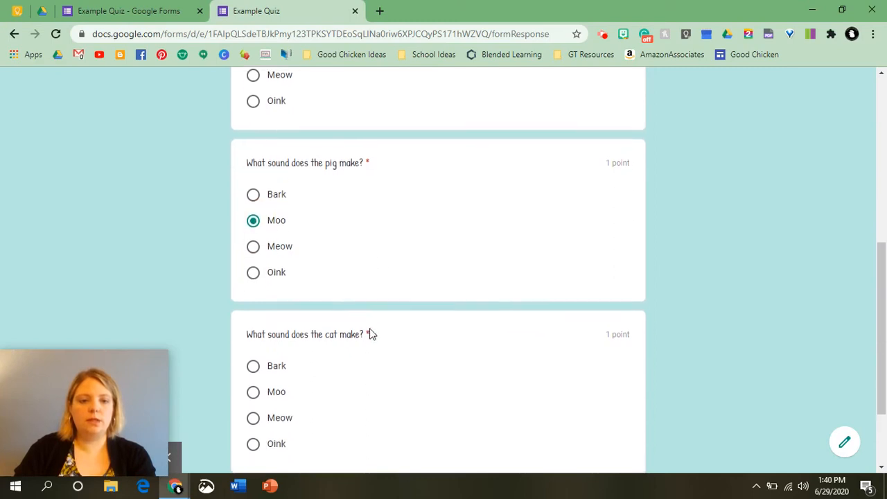
{"action": "scroll", "coordinate": [337, 356], "scroll_direction": "down", "scroll_amount": 2}
{"action": "left_click", "coordinate": [252, 353]}
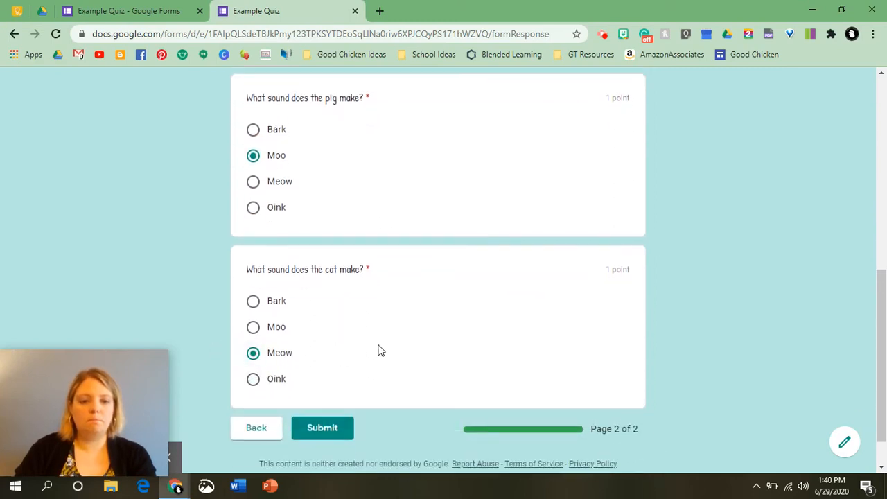
{"action": "scroll", "coordinate": [374, 361], "scroll_direction": "down", "scroll_amount": 1}
{"action": "left_click", "coordinate": [321, 386]}
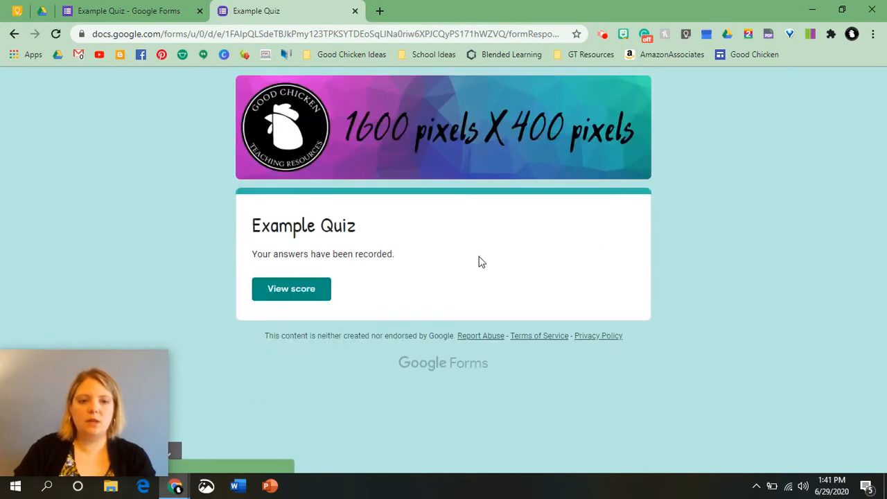
View the score (2/3, pig's Moo marked incorrect), scroll through it, and close that tab.
{"action": "left_click", "coordinate": [297, 294]}
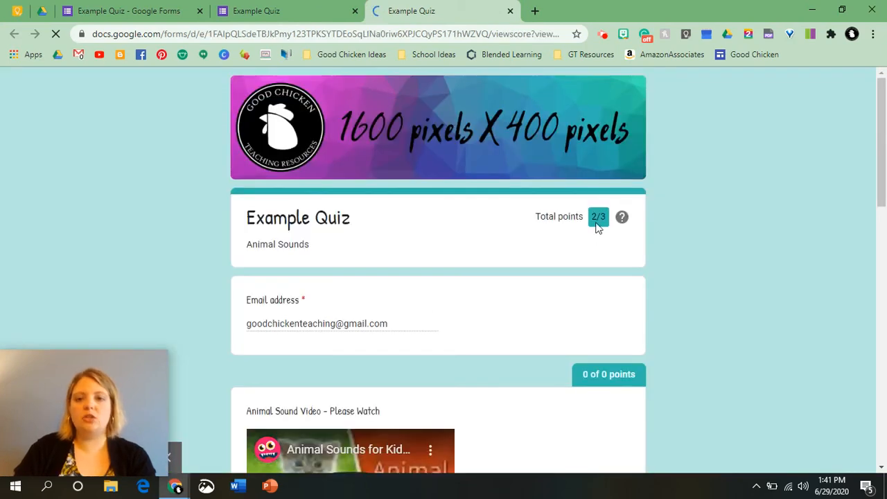
{"action": "scroll", "coordinate": [596, 225], "scroll_direction": "down", "scroll_amount": 6}
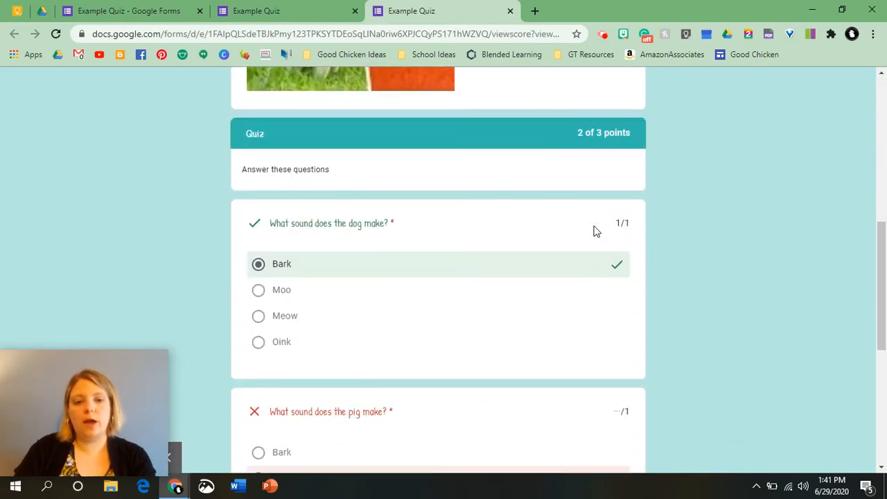
{"action": "scroll", "coordinate": [596, 231], "scroll_direction": "down", "scroll_amount": 3}
{"action": "scroll", "coordinate": [550, 313], "scroll_direction": "down", "scroll_amount": 3}
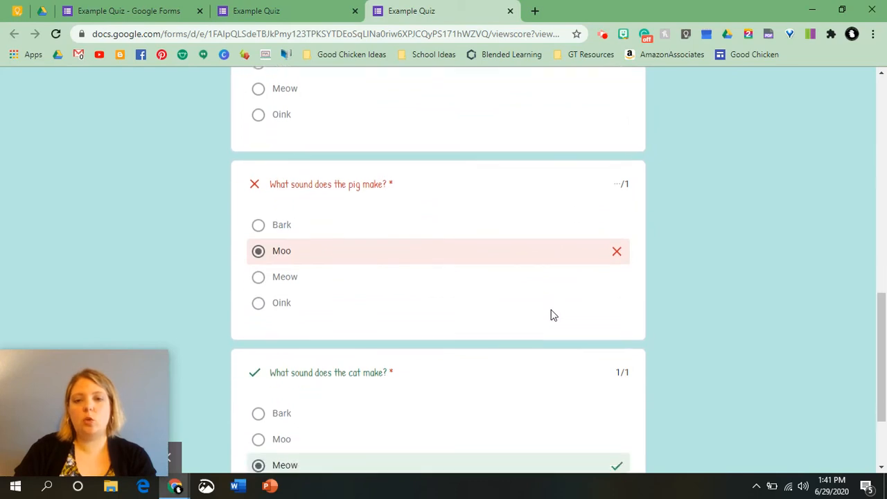
{"action": "scroll", "coordinate": [539, 337], "scroll_direction": "up", "scroll_amount": 6}
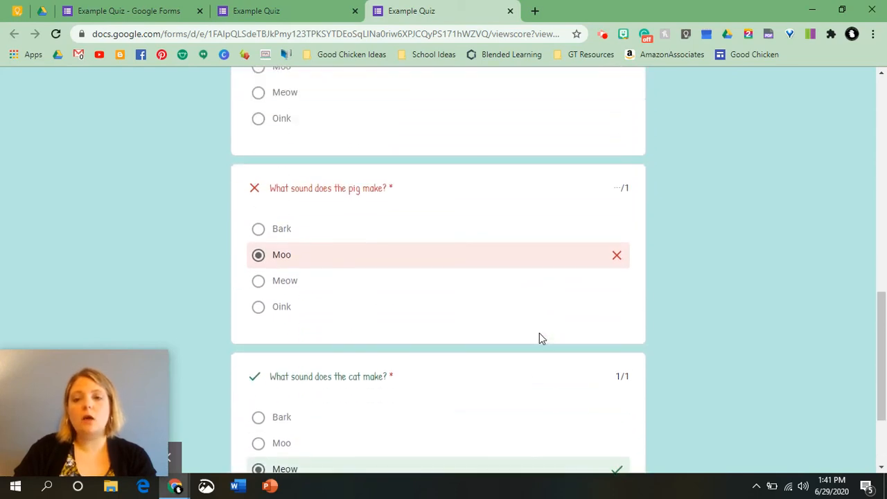
{"action": "scroll", "coordinate": [516, 339], "scroll_direction": "down", "scroll_amount": 3}
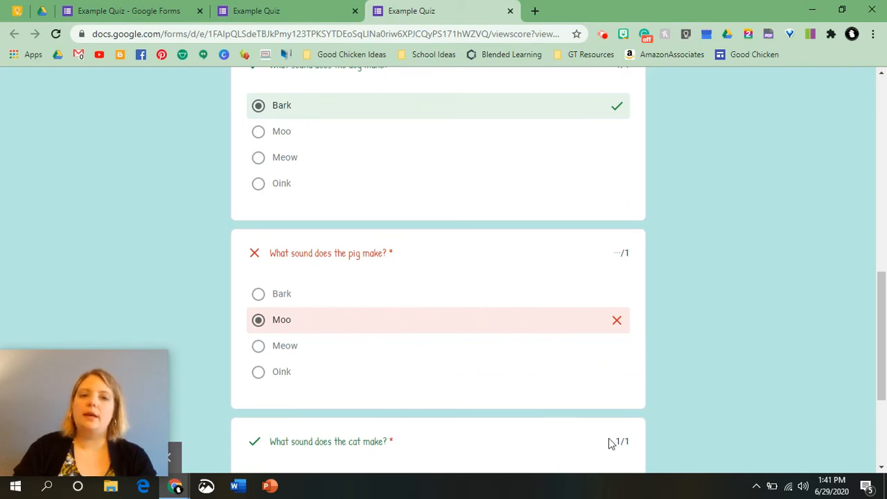
{"action": "scroll", "coordinate": [524, 303], "scroll_direction": "up", "scroll_amount": 3}
{"action": "scroll", "coordinate": [524, 303], "scroll_direction": "down", "scroll_amount": 6}
{"action": "scroll", "coordinate": [525, 295], "scroll_direction": "up", "scroll_amount": 10}
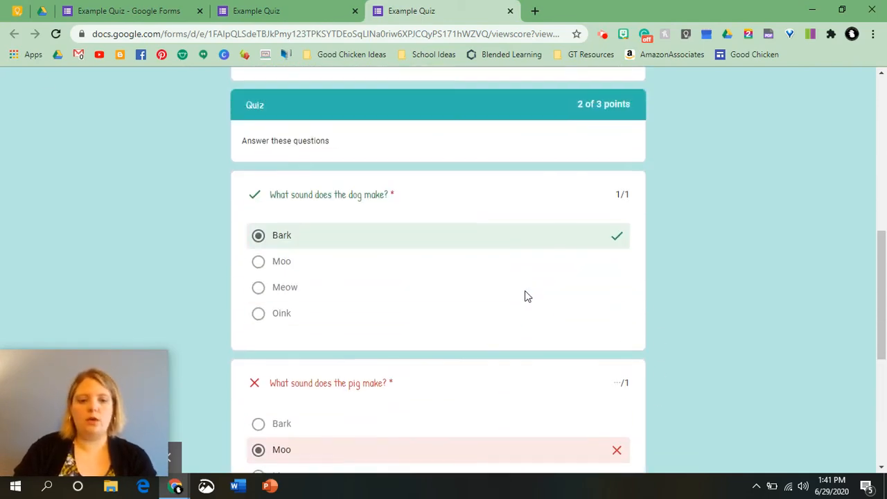
{"action": "scroll", "coordinate": [528, 295], "scroll_direction": "up", "scroll_amount": 2}
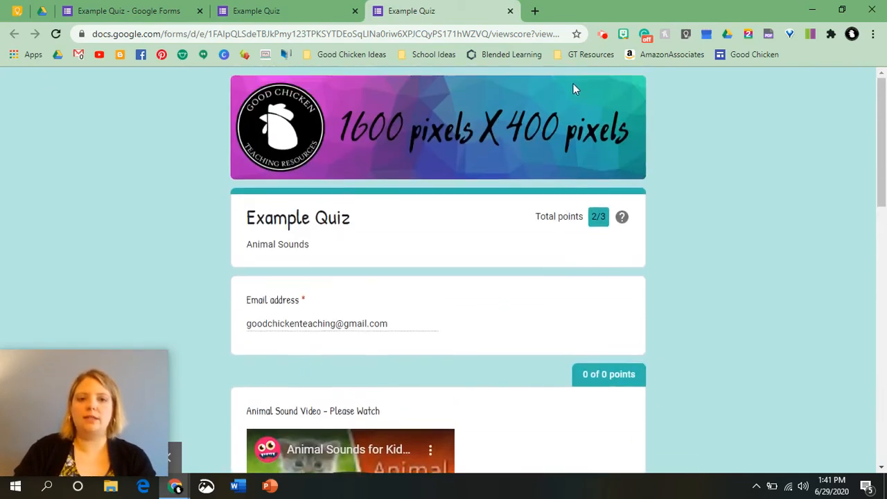
{"action": "left_click", "coordinate": [511, 11]}
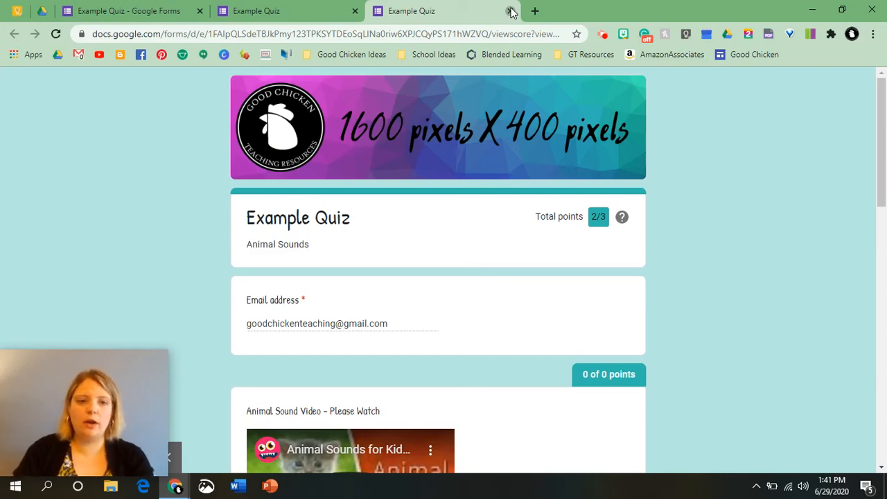
{"action": "left_click", "coordinate": [510, 11]}
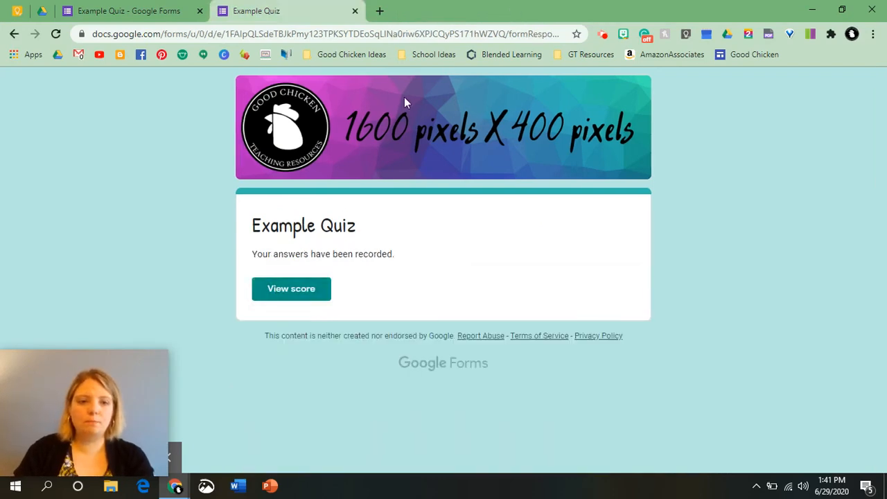
Close the confirmation tab, then open and dismiss the Send form dialog without sending.
{"action": "left_click", "coordinate": [357, 12]}
{"action": "scroll", "coordinate": [48, 229], "scroll_direction": "down", "scroll_amount": 2}
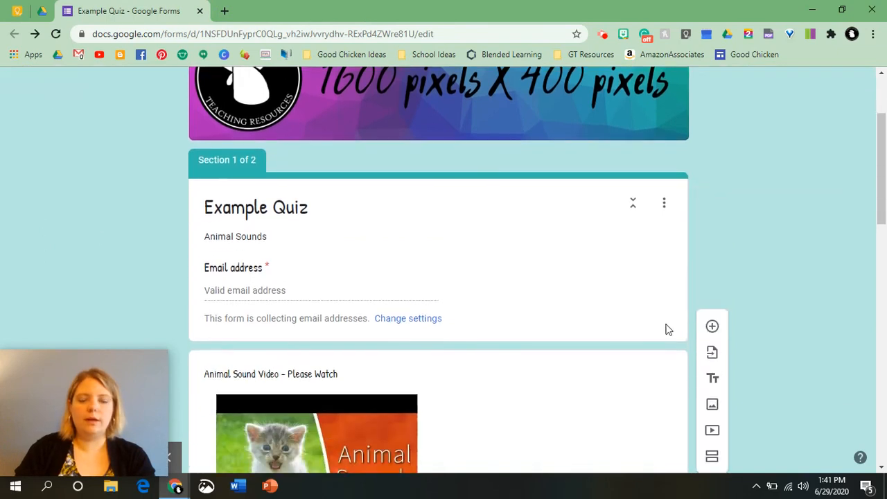
{"action": "scroll", "coordinate": [677, 198], "scroll_direction": "up", "scroll_amount": 3}
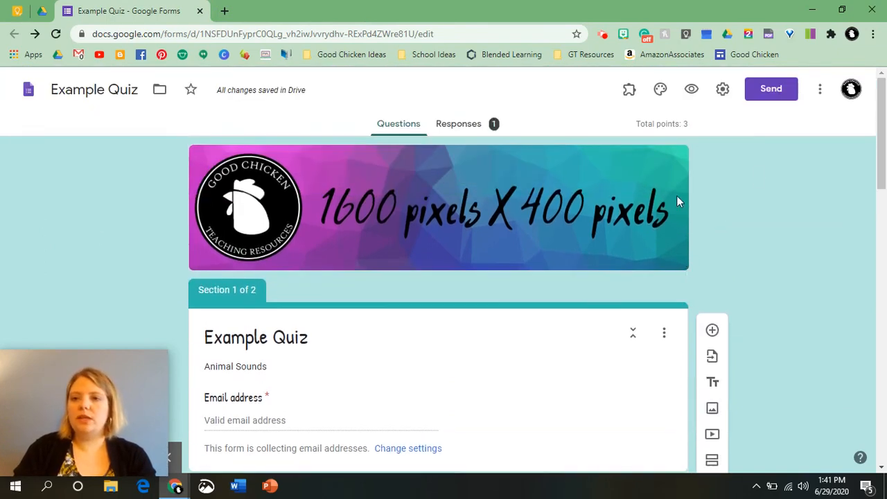
{"action": "left_click", "coordinate": [780, 90]}
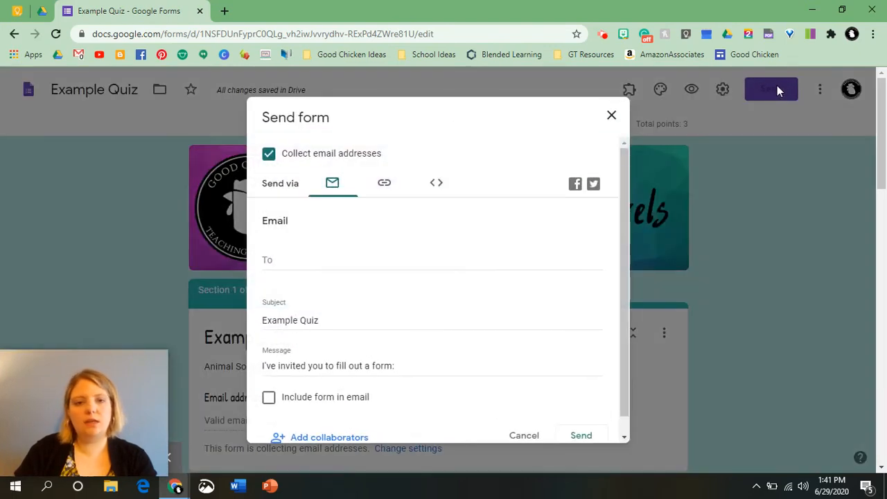
{"action": "left_click", "coordinate": [611, 115]}
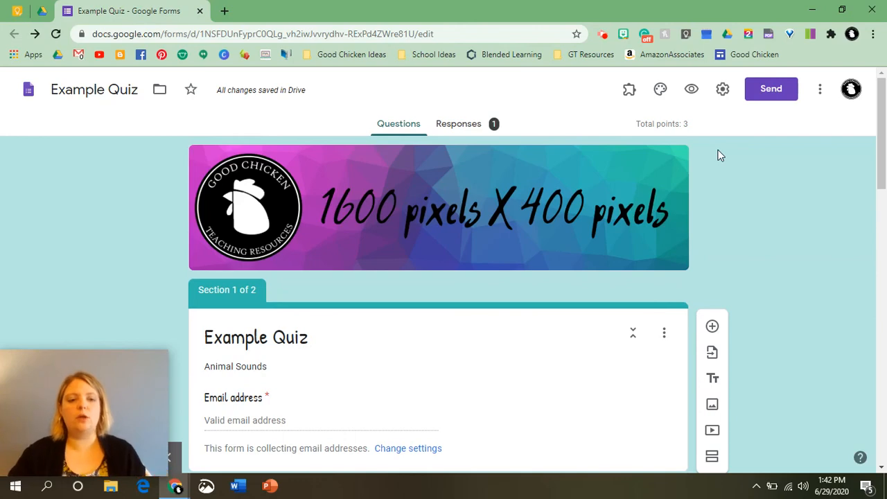
Dismiss the tip, review the Responses summary (average and median 2/3, range 2–2), then open Question view.
{"action": "left_click", "coordinate": [474, 132]}
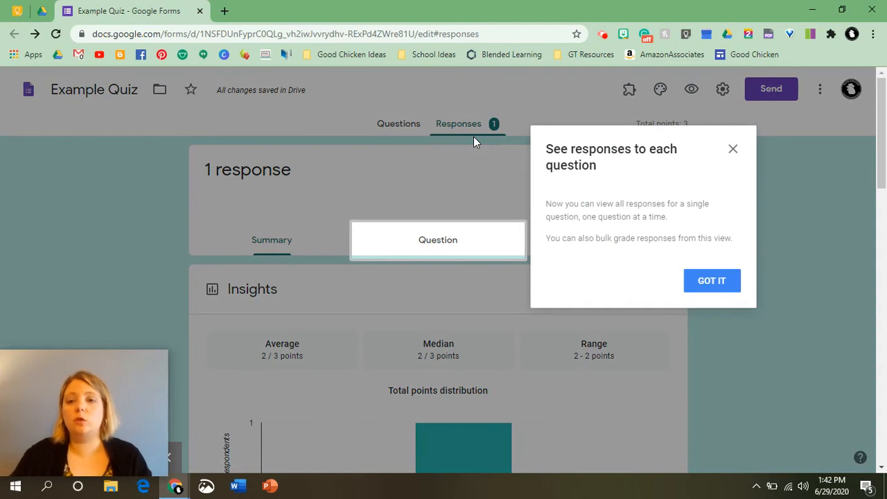
{"action": "left_click", "coordinate": [732, 149]}
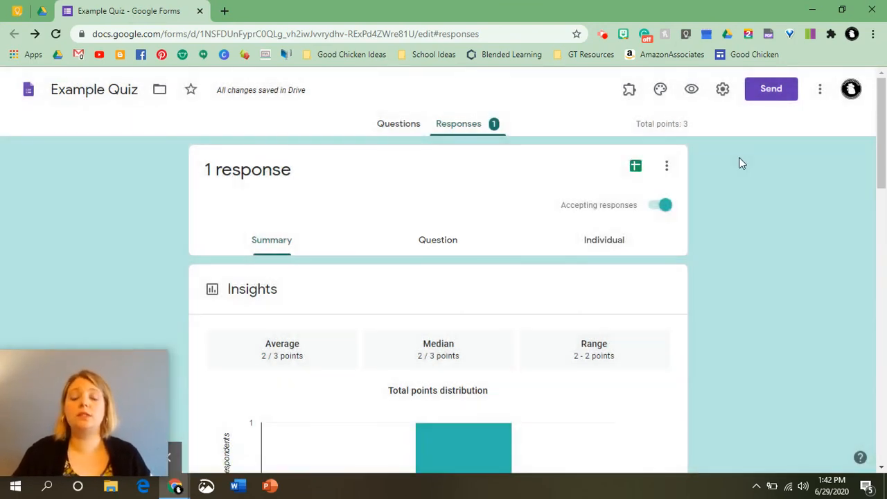
{"action": "scroll", "coordinate": [461, 312], "scroll_direction": "down", "scroll_amount": 5}
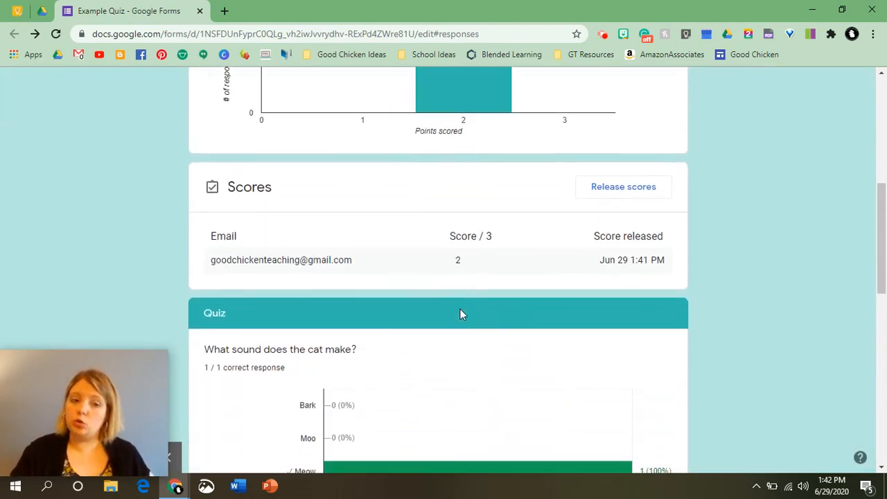
{"action": "scroll", "coordinate": [461, 313], "scroll_direction": "down", "scroll_amount": 2}
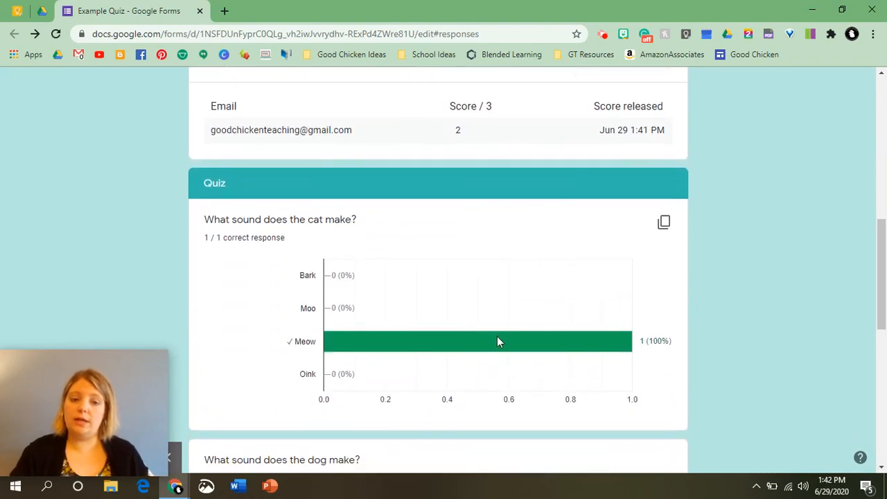
{"action": "mouse_move", "coordinate": [488, 341]}
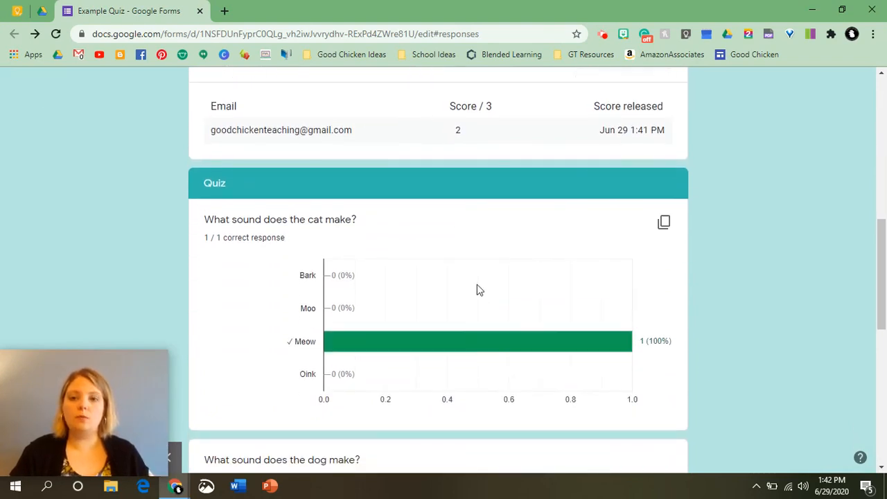
{"action": "scroll", "coordinate": [460, 315], "scroll_direction": "up", "scroll_amount": 8}
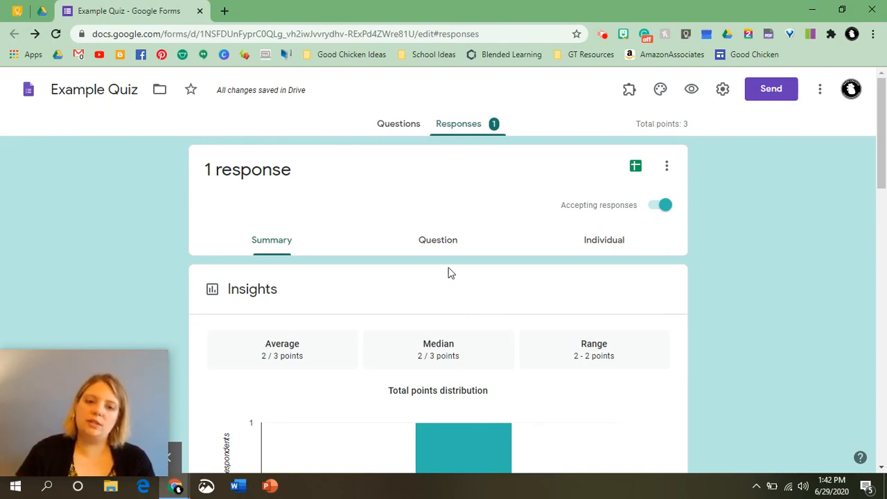
{"action": "scroll", "coordinate": [392, 315], "scroll_direction": "down", "scroll_amount": 1}
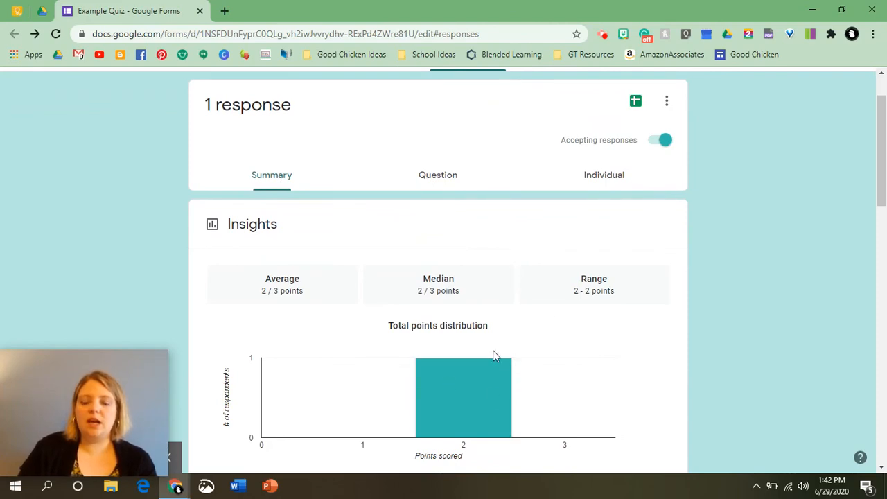
{"action": "scroll", "coordinate": [457, 359], "scroll_direction": "down", "scroll_amount": 5}
{"action": "scroll", "coordinate": [456, 355], "scroll_direction": "down", "scroll_amount": 9}
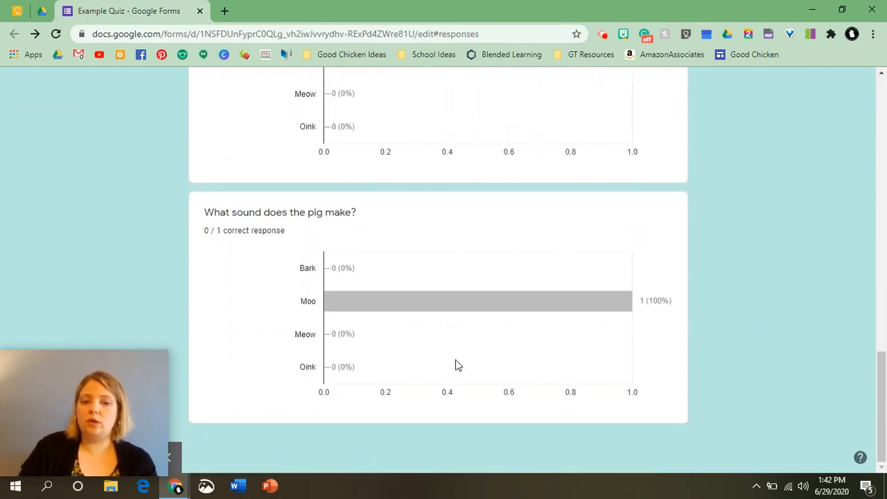
{"action": "scroll", "coordinate": [455, 362], "scroll_direction": "up", "scroll_amount": 9}
{"action": "scroll", "coordinate": [455, 364], "scroll_direction": "up", "scroll_amount": 4}
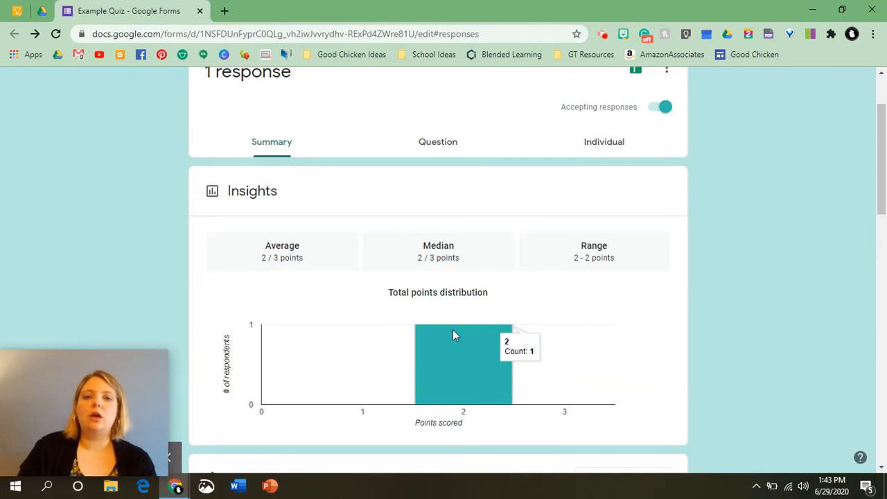
{"action": "left_click", "coordinate": [430, 144]}
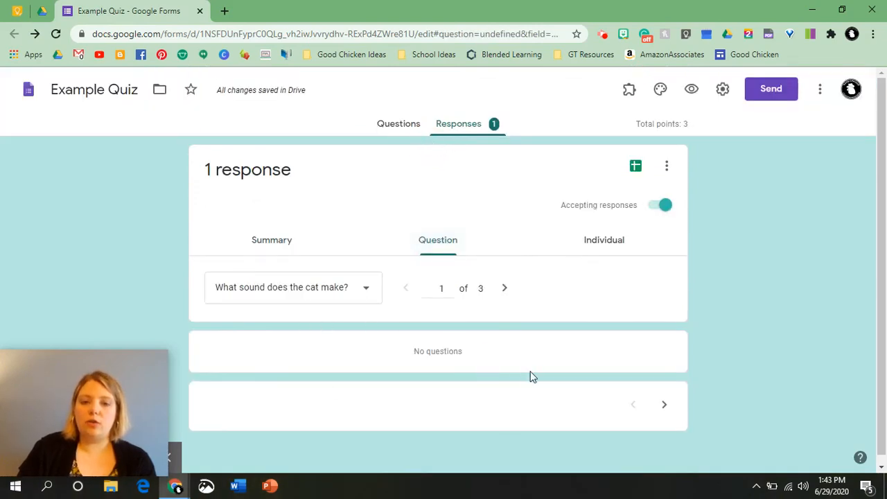
Switch to the Individual view and scroll through the lone 2/3-point submission.
{"action": "left_click", "coordinate": [606, 240]}
{"action": "scroll", "coordinate": [415, 303], "scroll_direction": "down", "scroll_amount": 12}
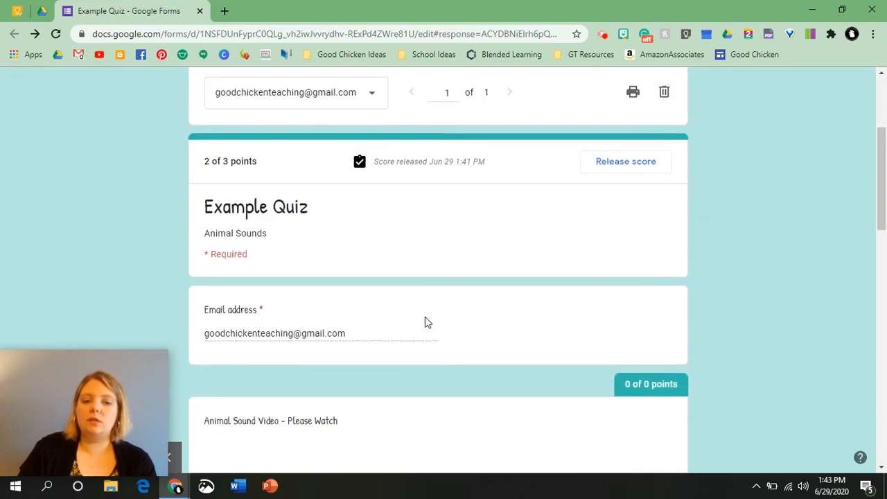
{"action": "scroll", "coordinate": [425, 318], "scroll_direction": "up", "scroll_amount": 15}
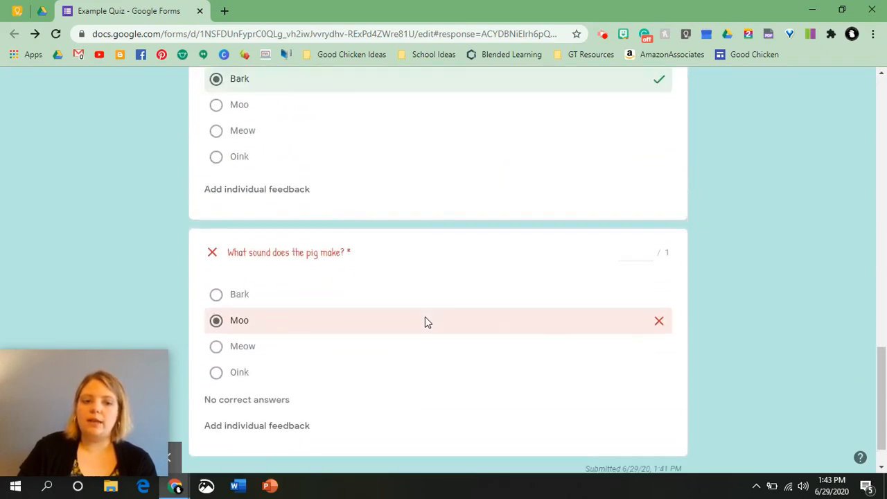
{"action": "scroll", "coordinate": [586, 193], "scroll_direction": "up", "scroll_amount": 5}
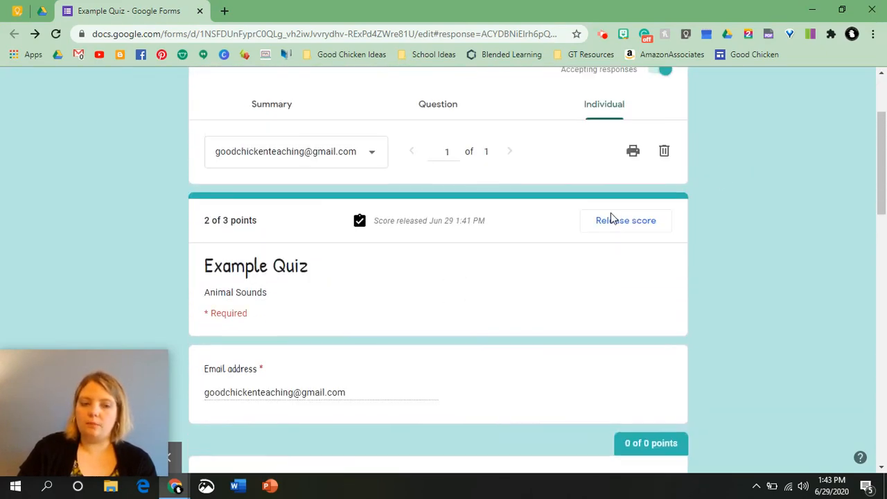